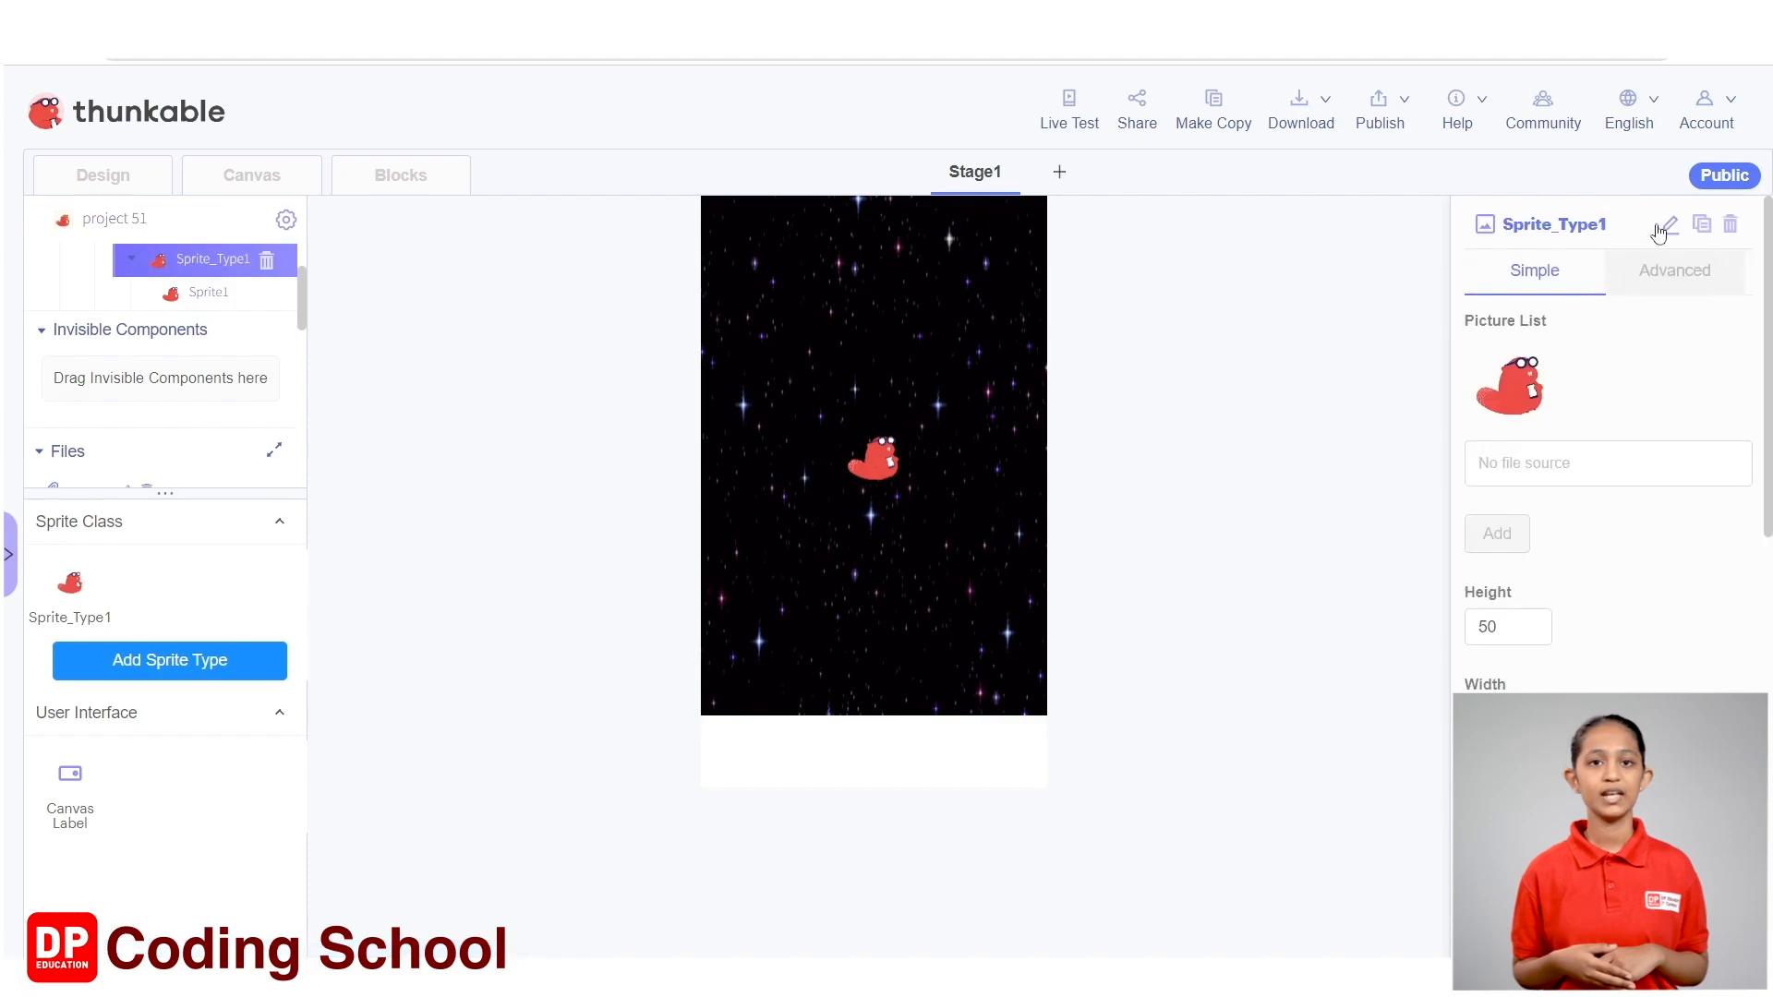
# - Rename the existing sprite type to "Sprite_Type Ray"
pyautogui.click(1668, 226)
pyautogui.write('Ra')
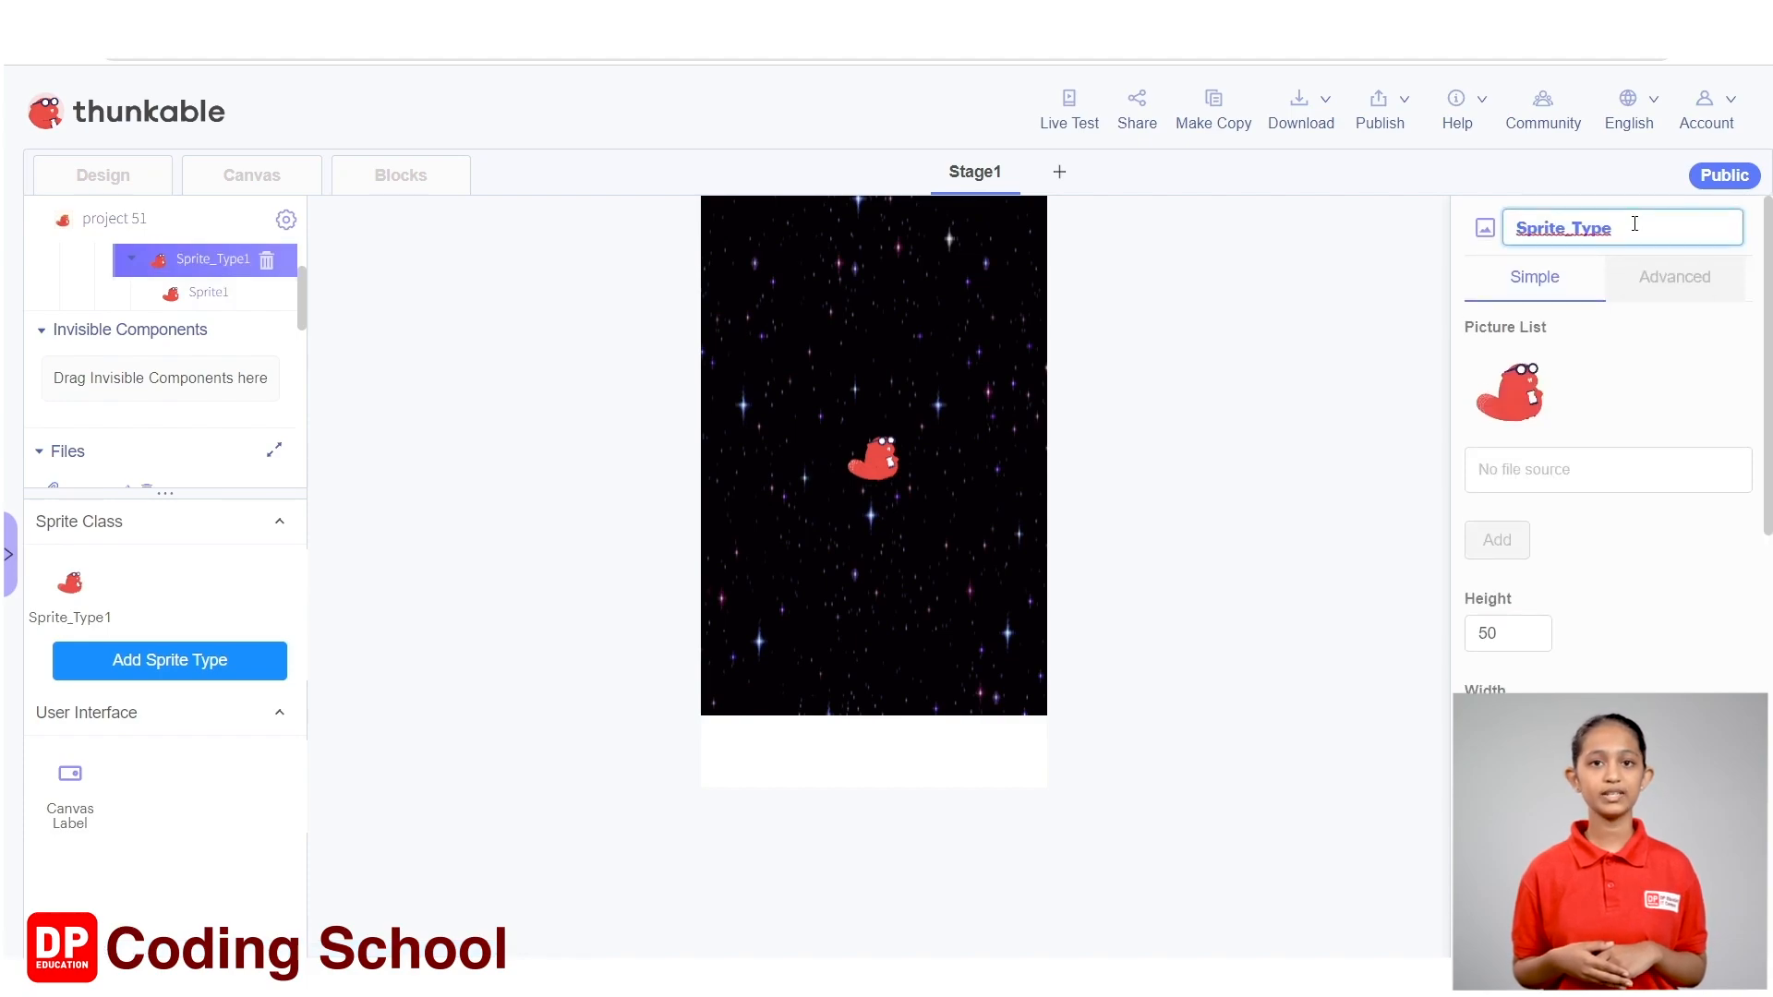
pyautogui.write('y')
pyautogui.press('Return')
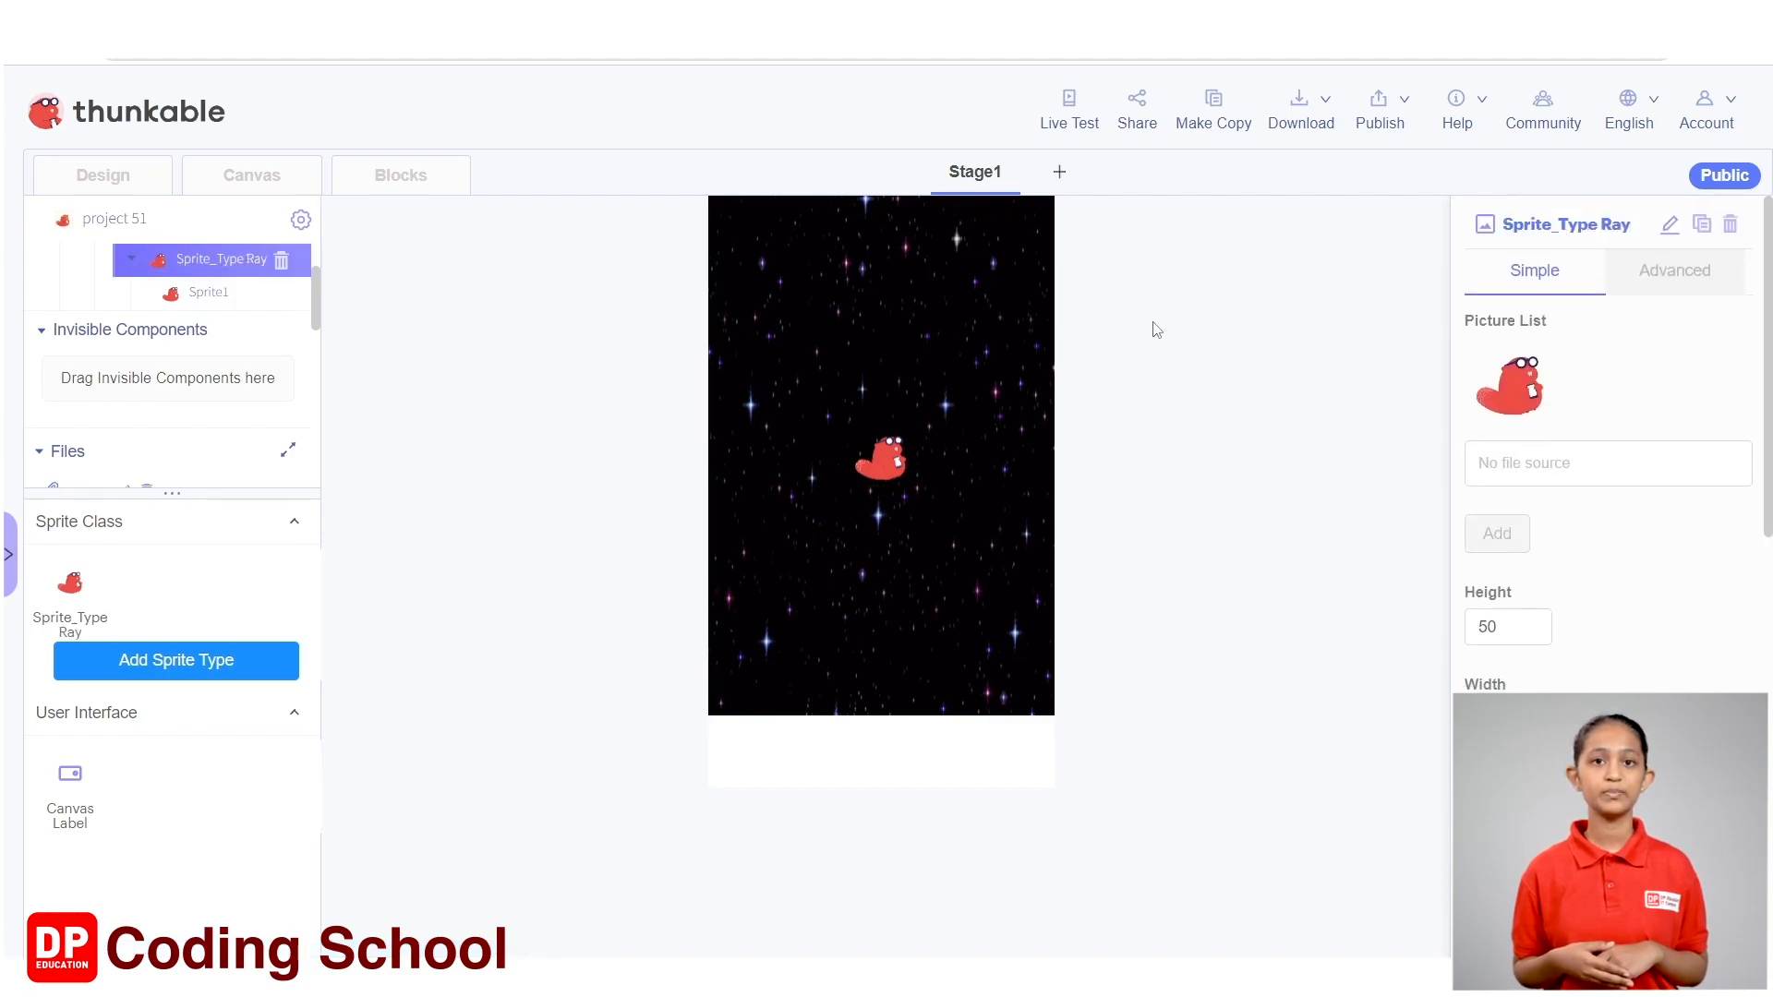
# - Add ray.png to the picture list of the Sprite_Type Ray sprite type
pyautogui.click(1567, 460)
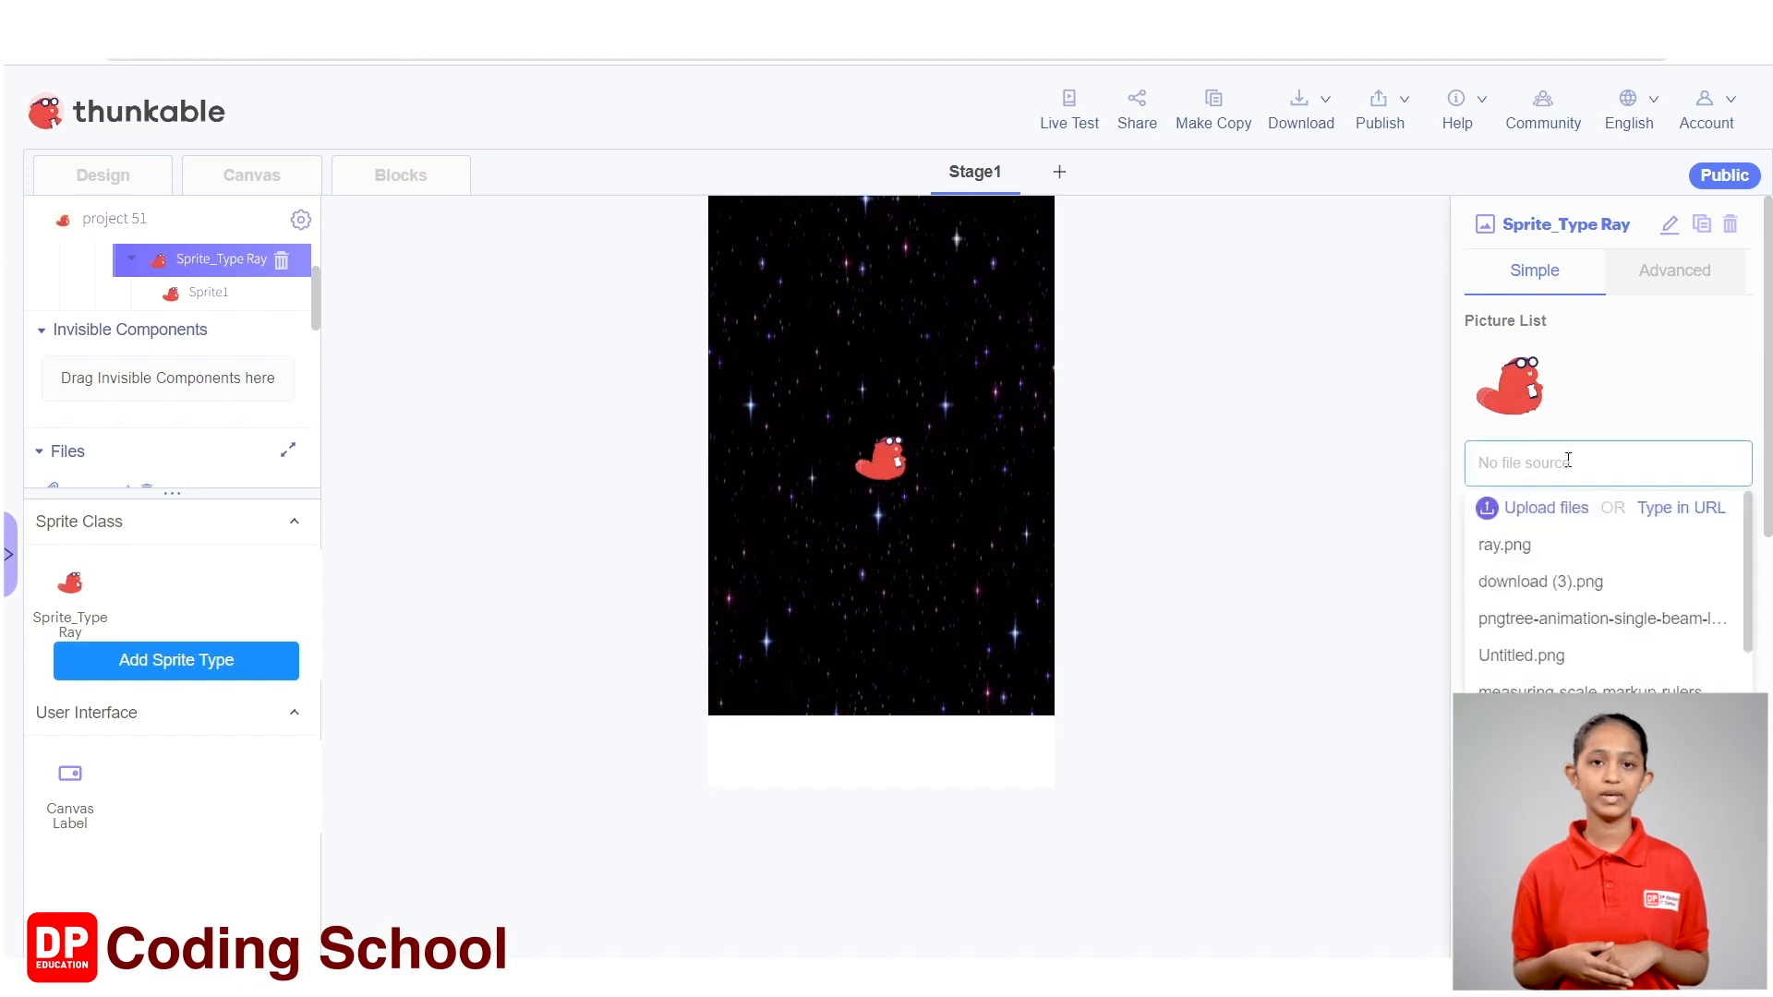
pyautogui.click(1521, 554)
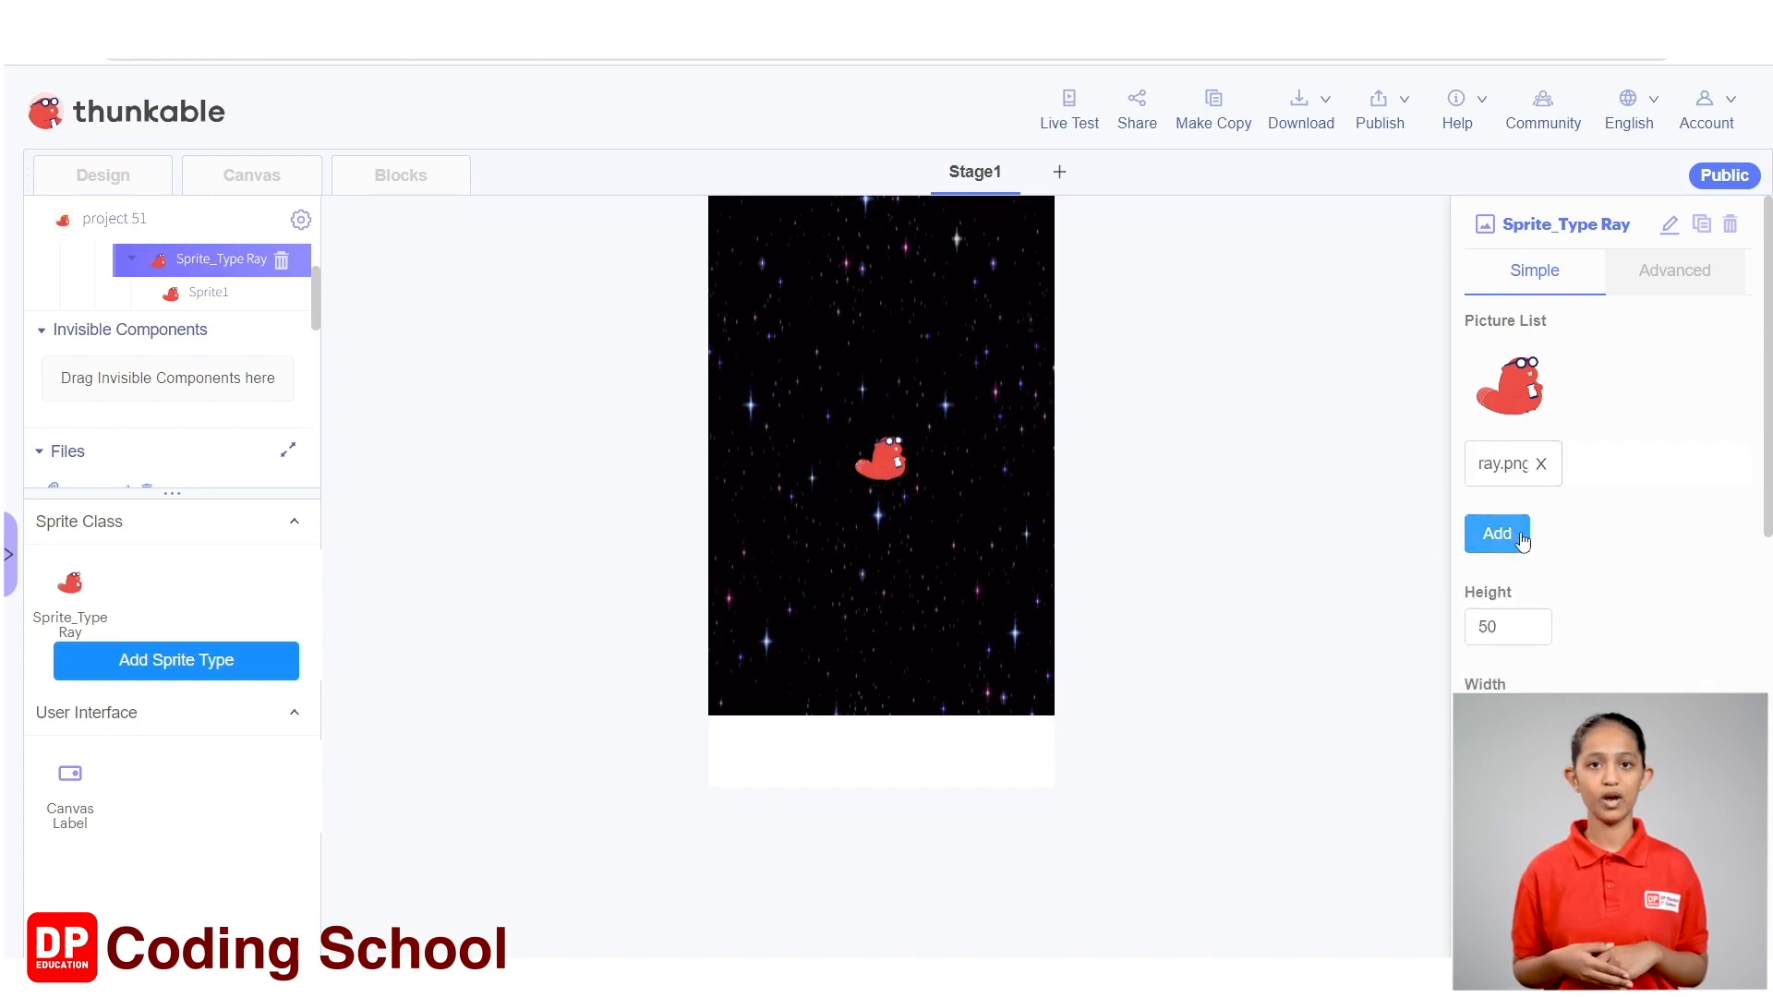
pyautogui.click(1505, 532)
pyautogui.click(1521, 545)
pyautogui.click(1246, 538)
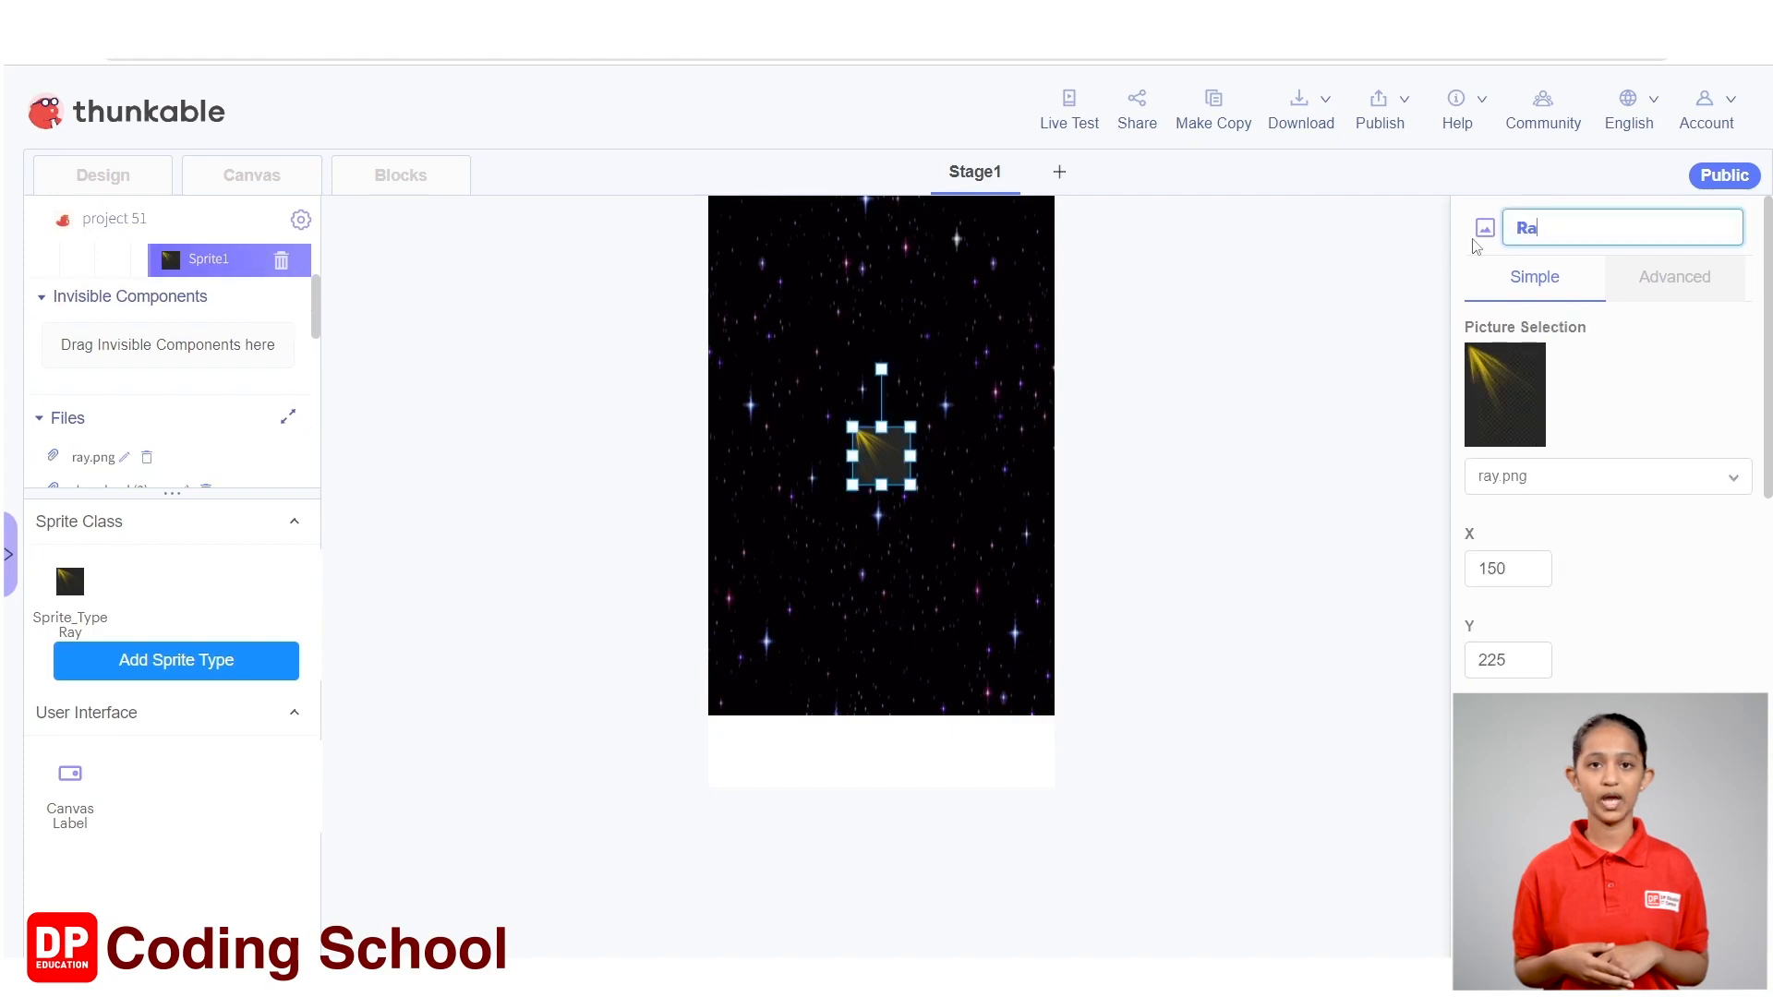
# - Rename the Sprite1 sprite of the ray type to "Ray of light"
pyautogui.write('og')
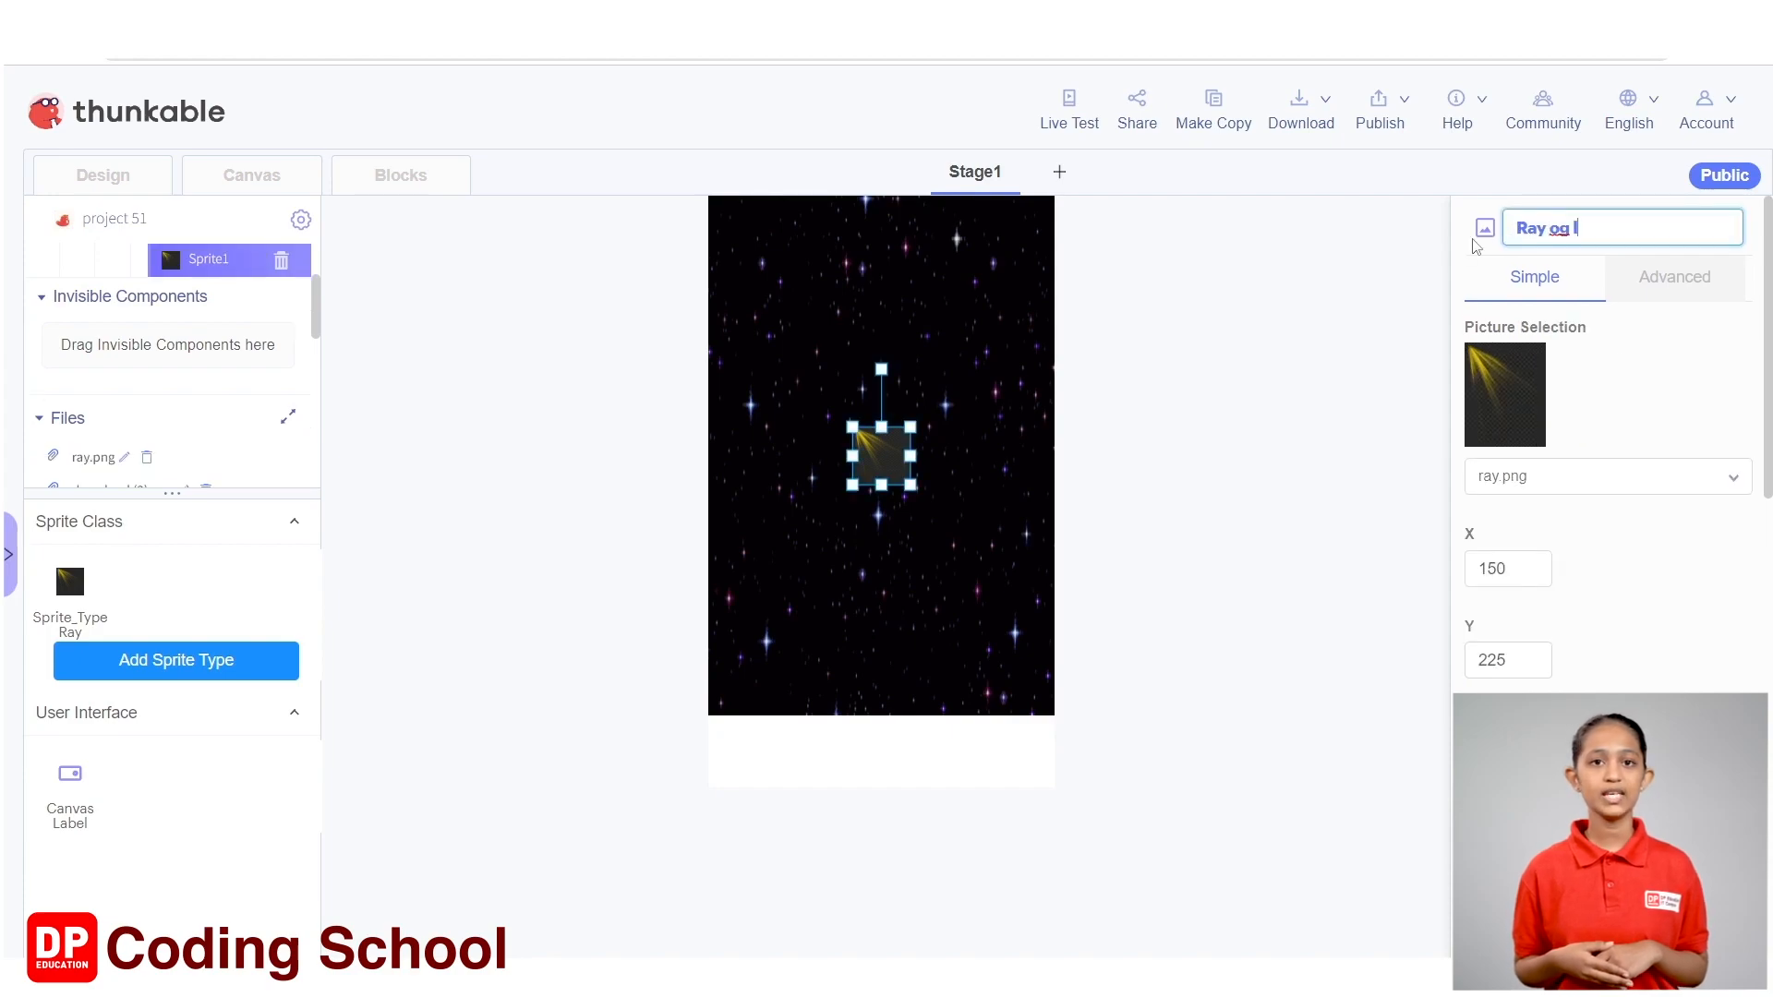
pyautogui.write(' li')
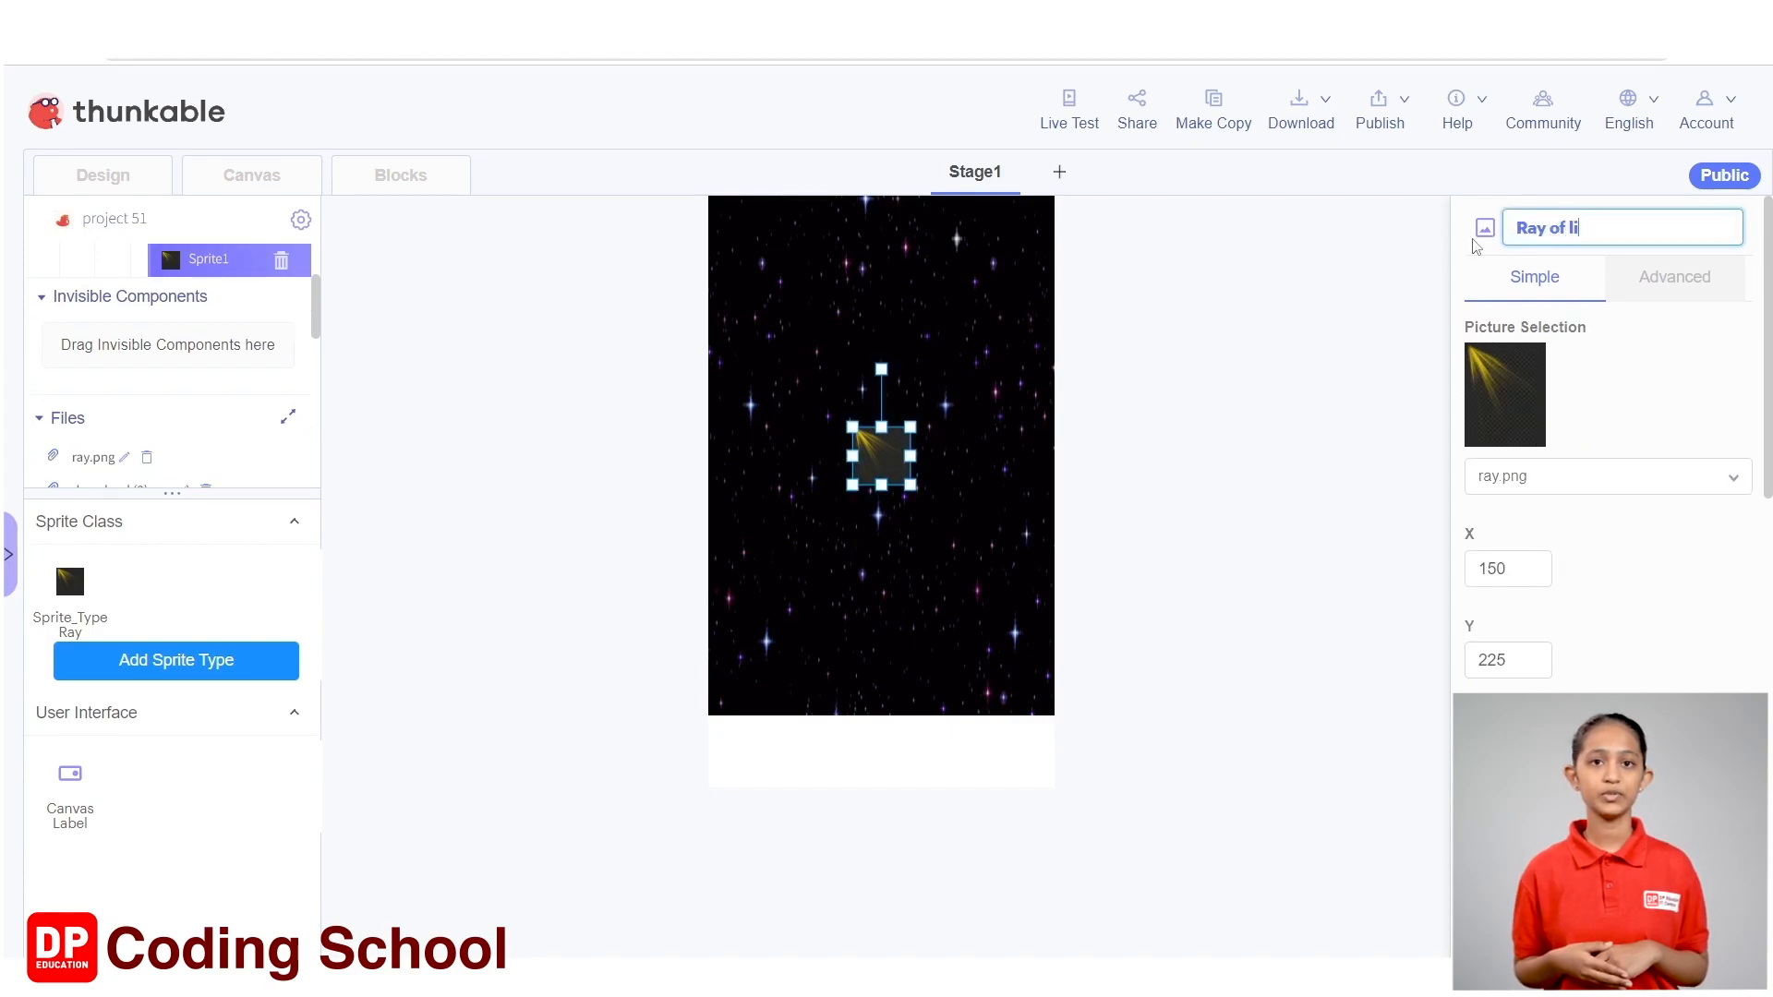
pyautogui.write('ght')
pyautogui.click(1216, 462)
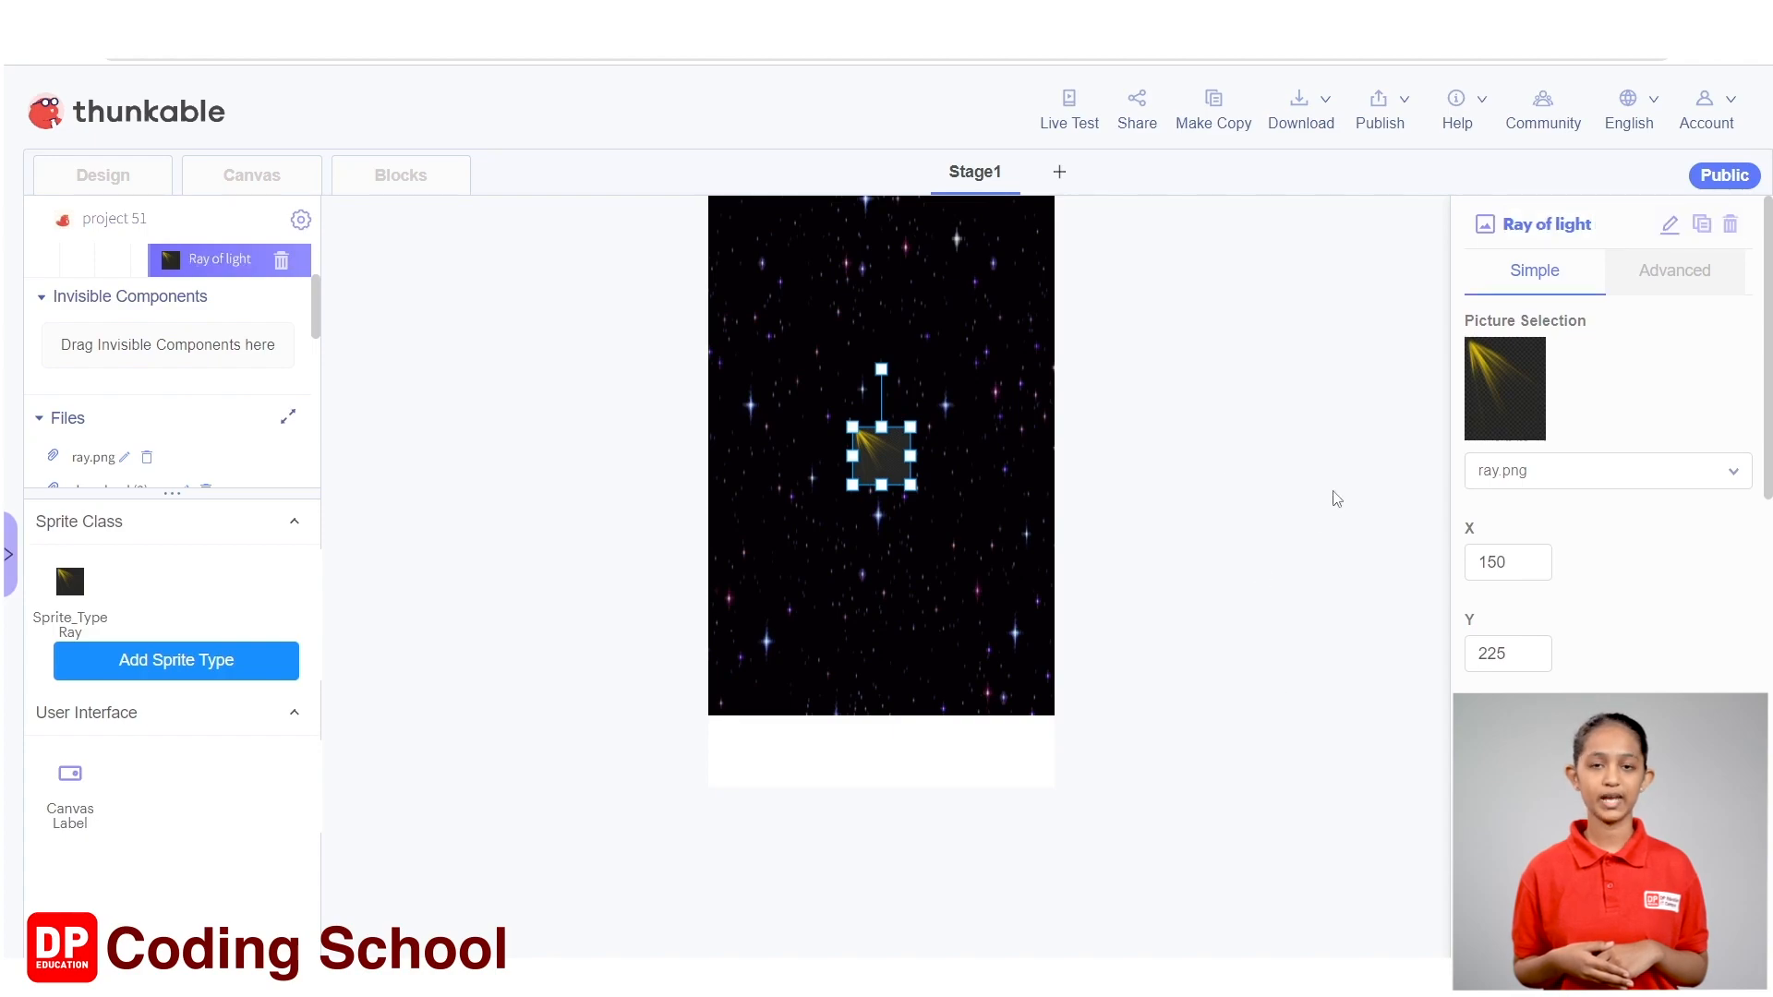
# - Position the Ray of light sprite at X 145 and Y 442
pyautogui.scroll(-3, 1508, 550)
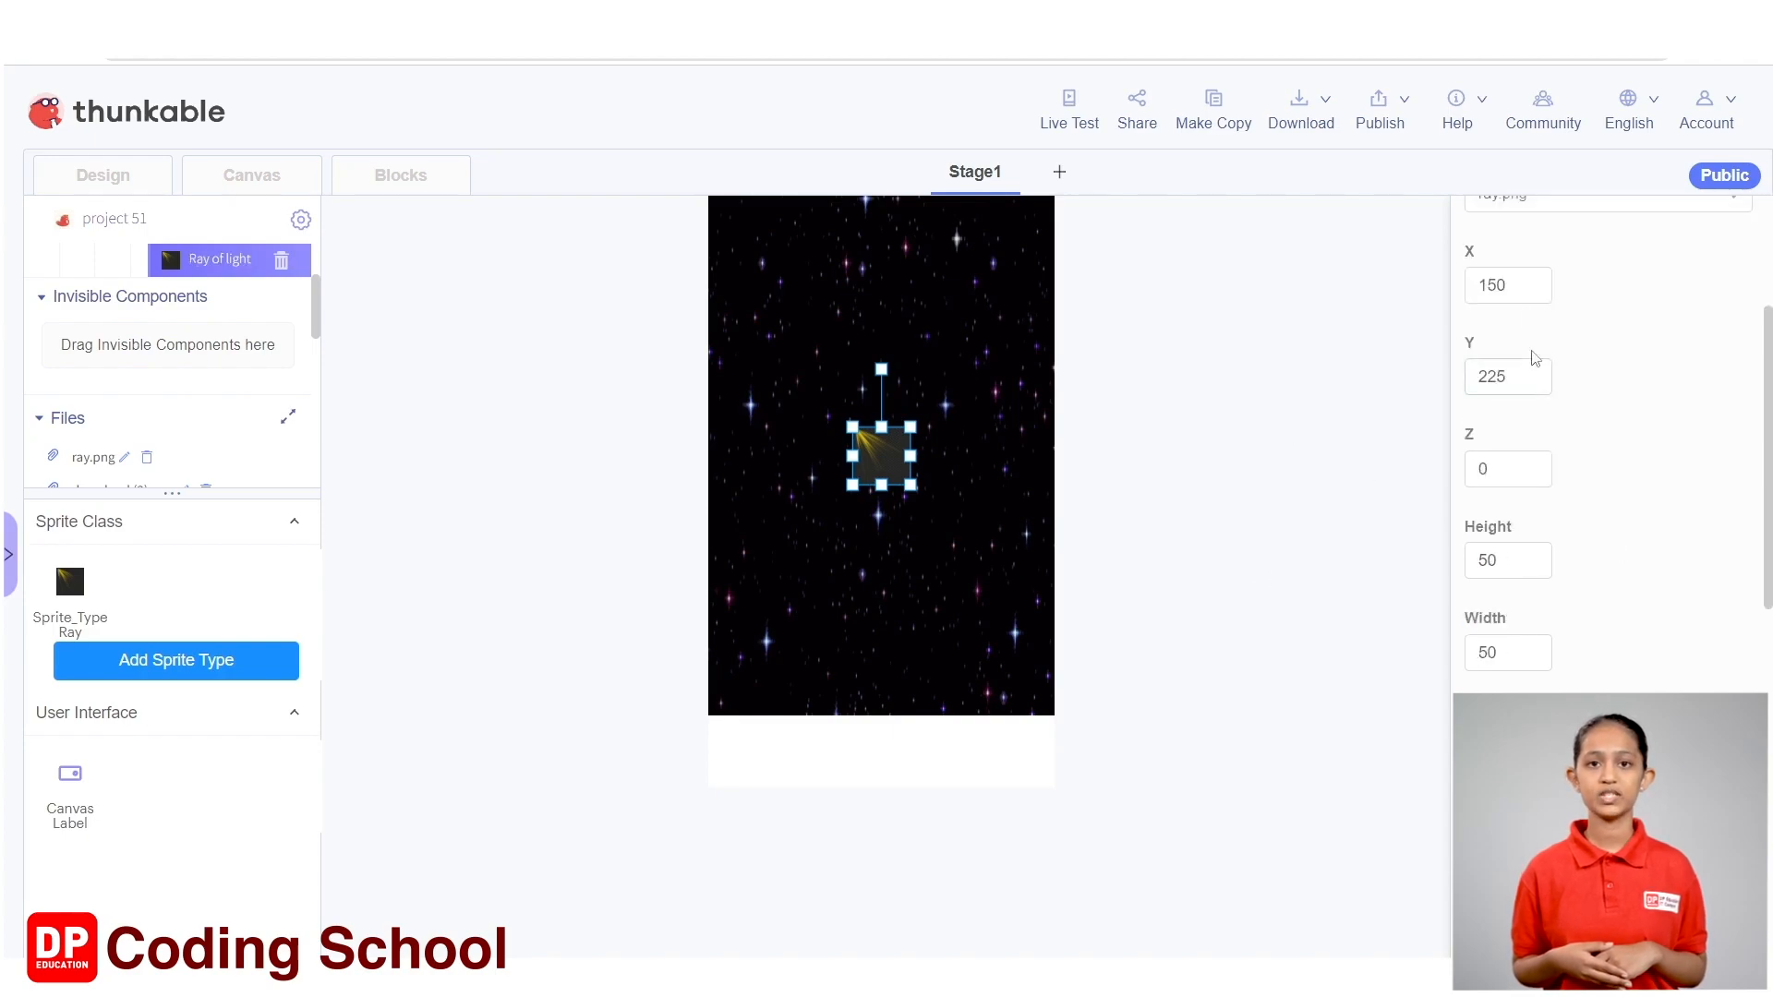
pyautogui.moveTo(1514, 284); pyautogui.dragTo(1475, 282)
pyautogui.write('145')
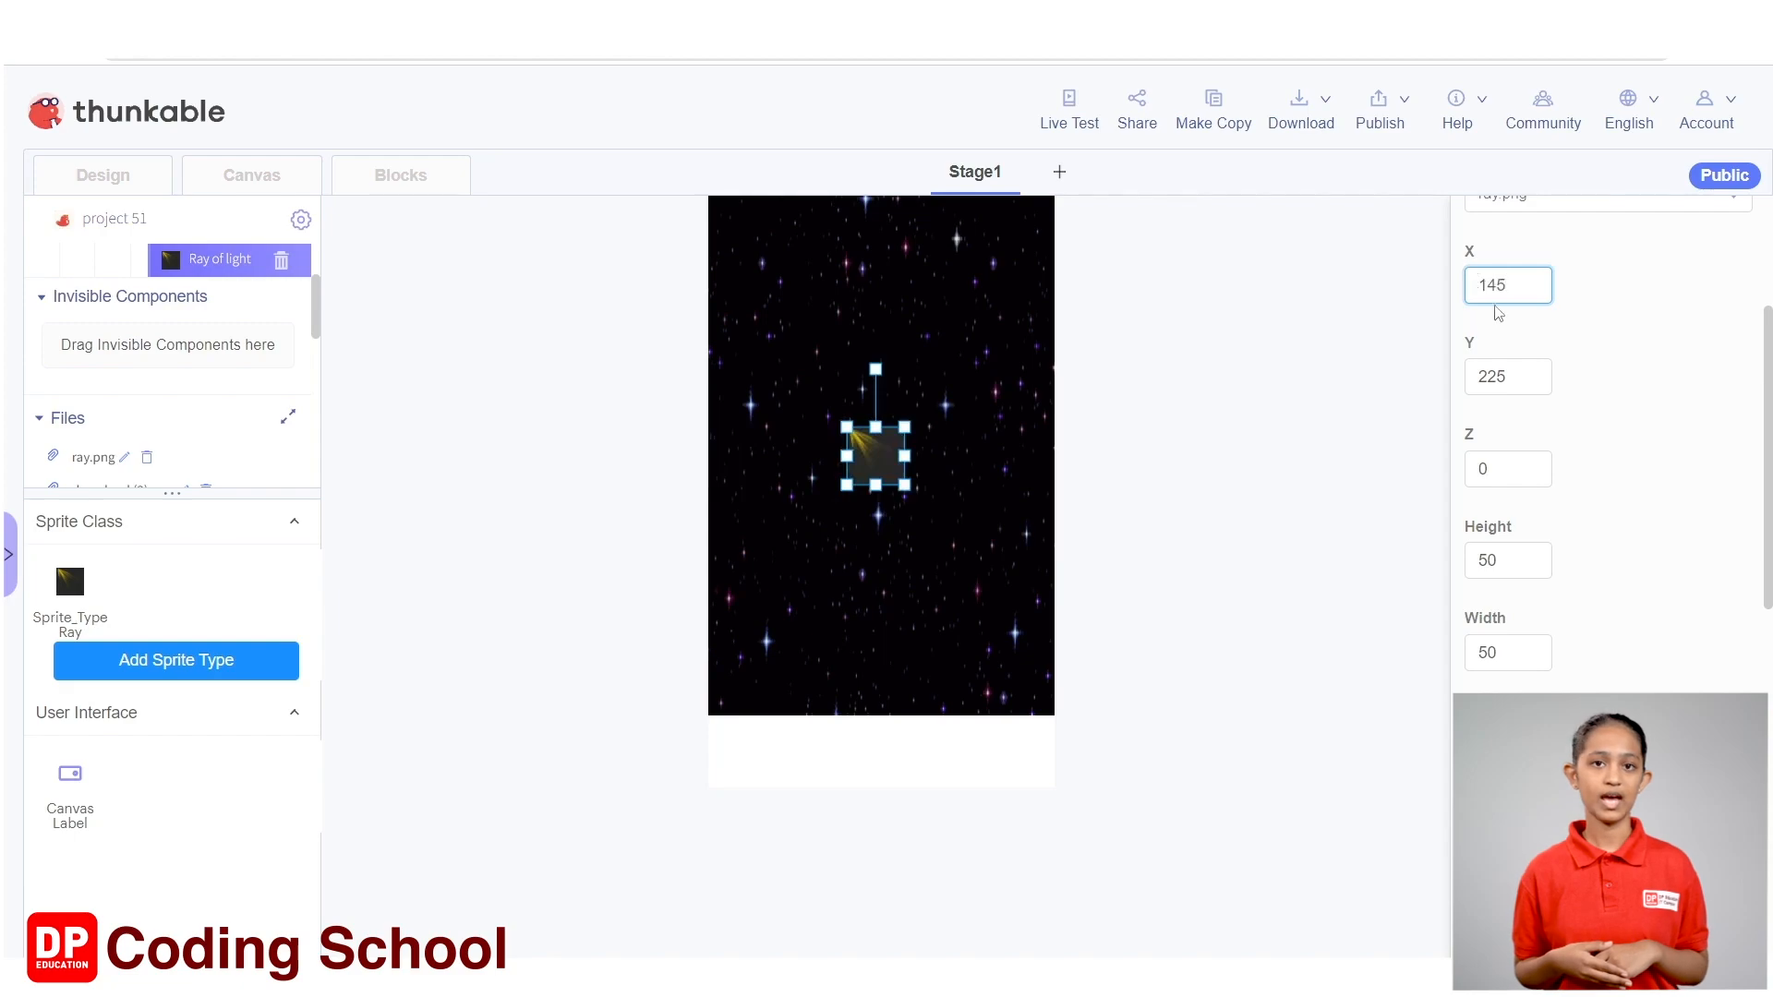
pyautogui.moveTo(1519, 377); pyautogui.dragTo(1428, 380)
pyautogui.write('442')
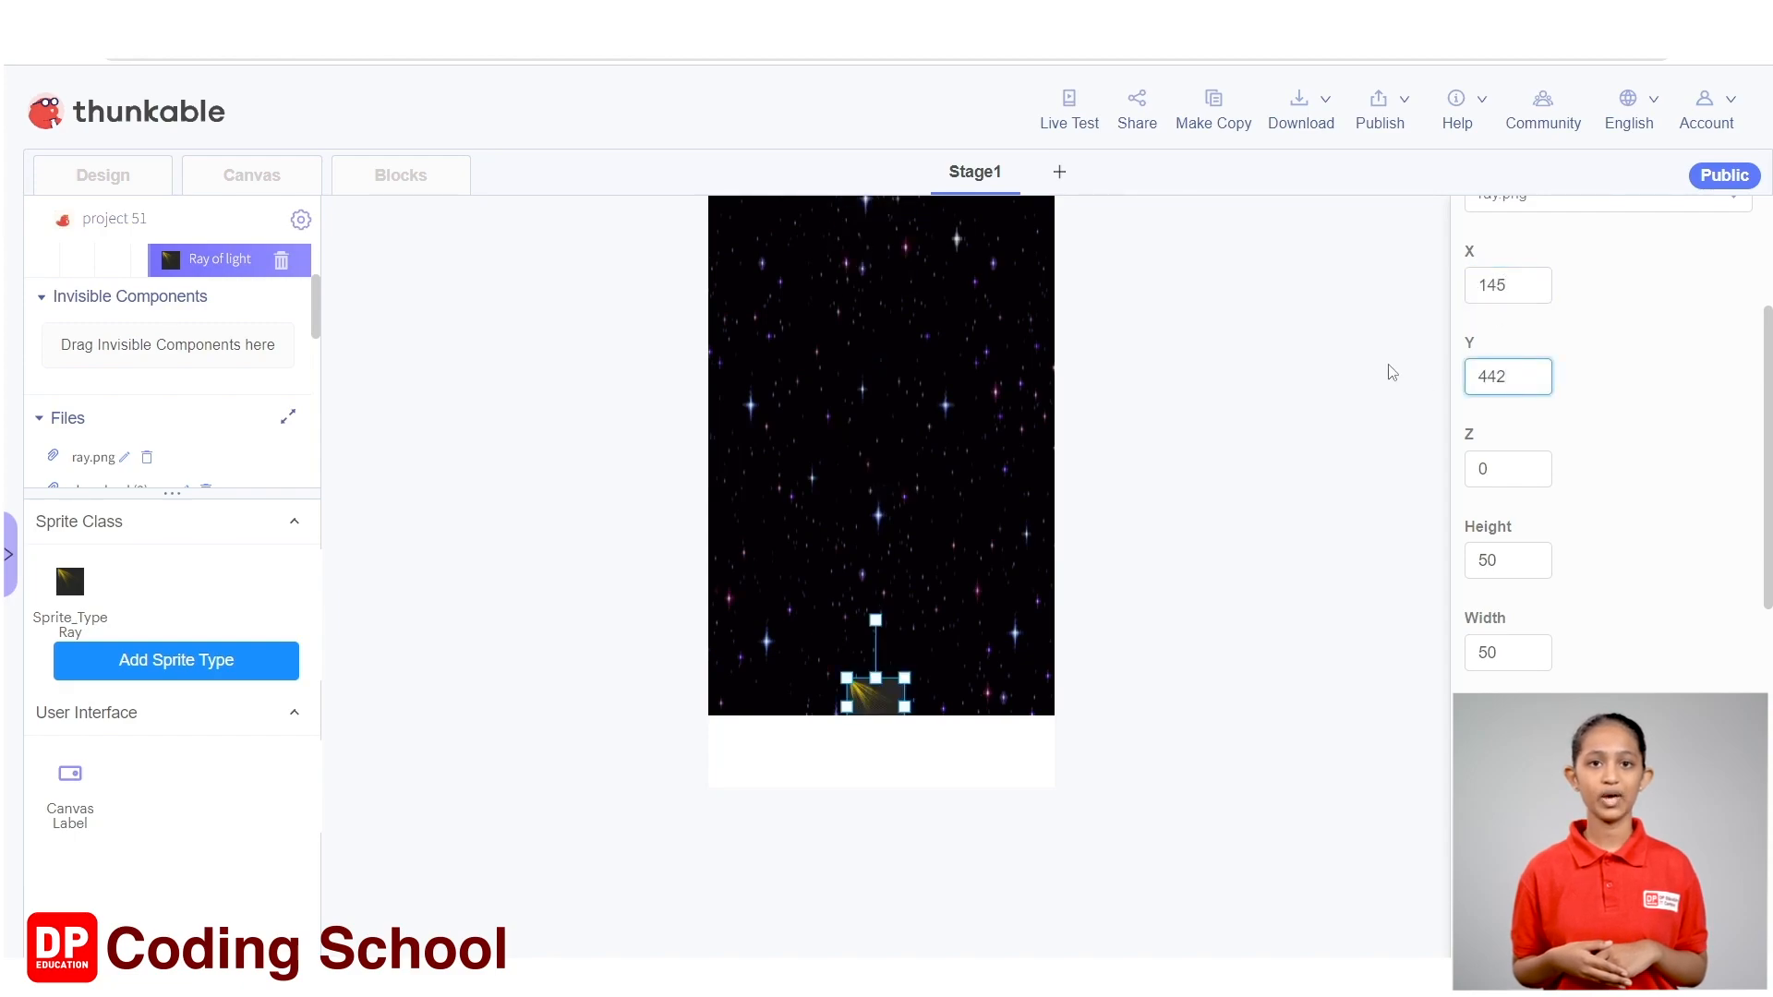
# - Resize the Ray of light sprite to a height of 10 and a width of 22
pyautogui.moveTo(1518, 561); pyautogui.dragTo(1425, 566)
pyautogui.write('10')
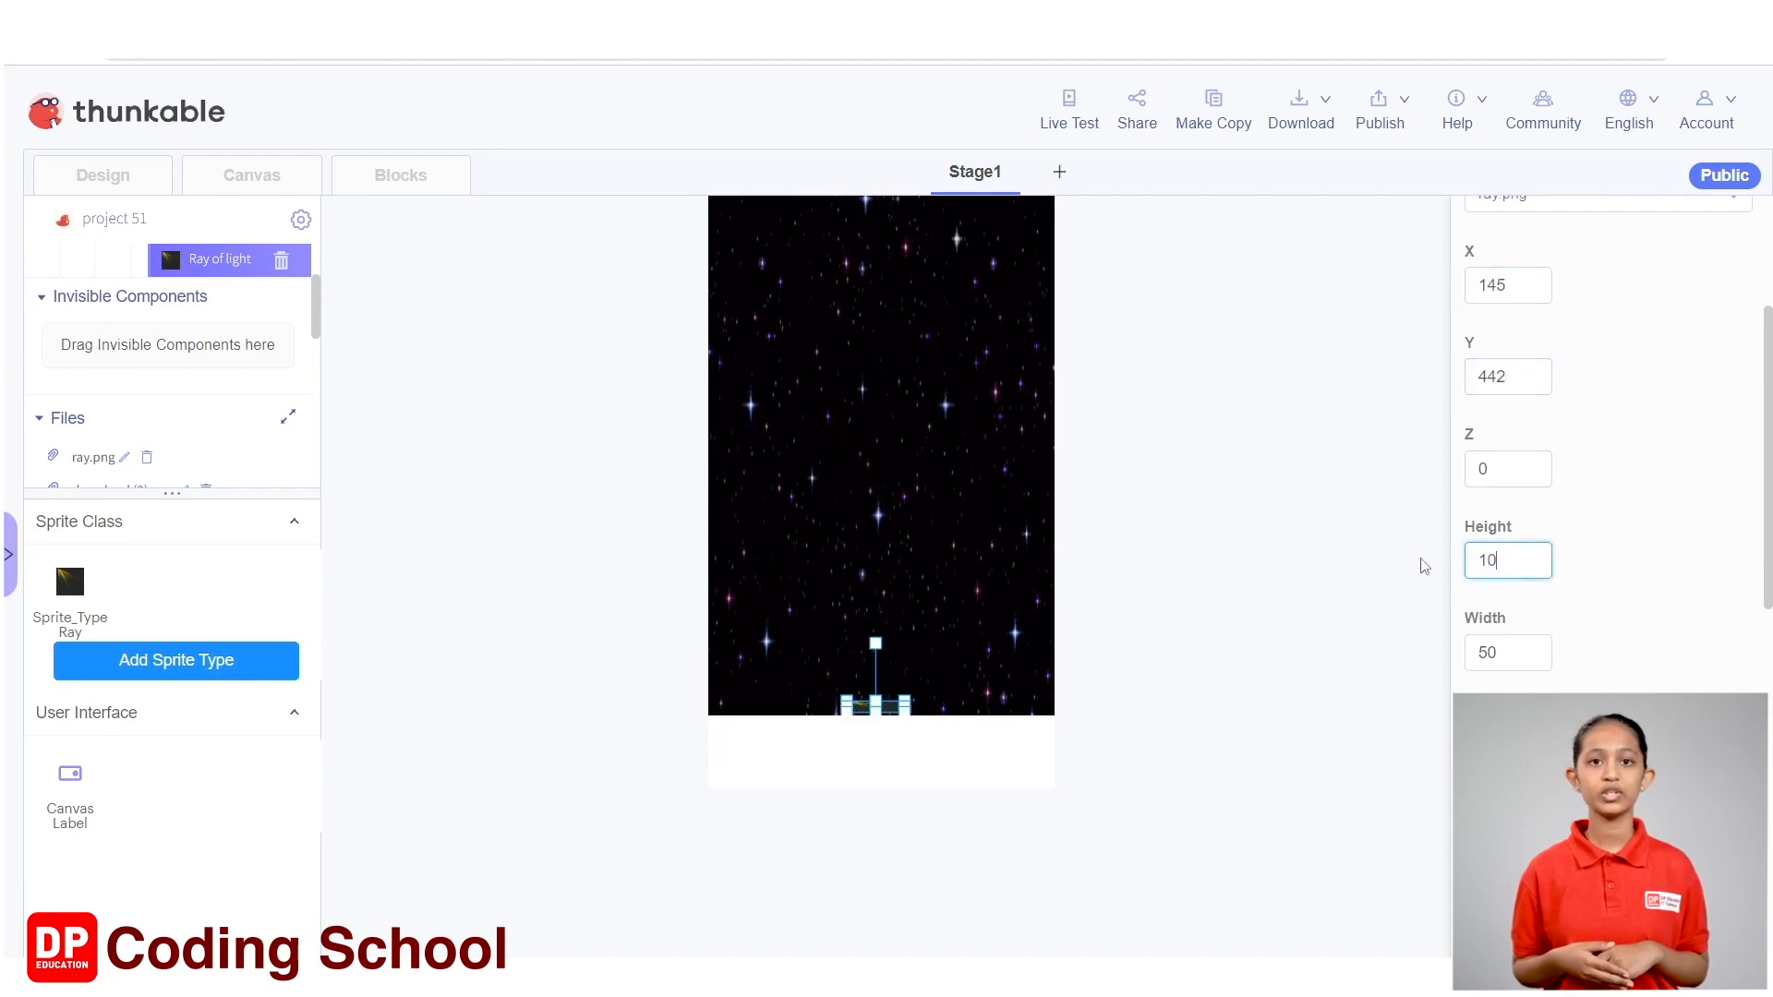
pyautogui.press('Tab')
pyautogui.write('2')
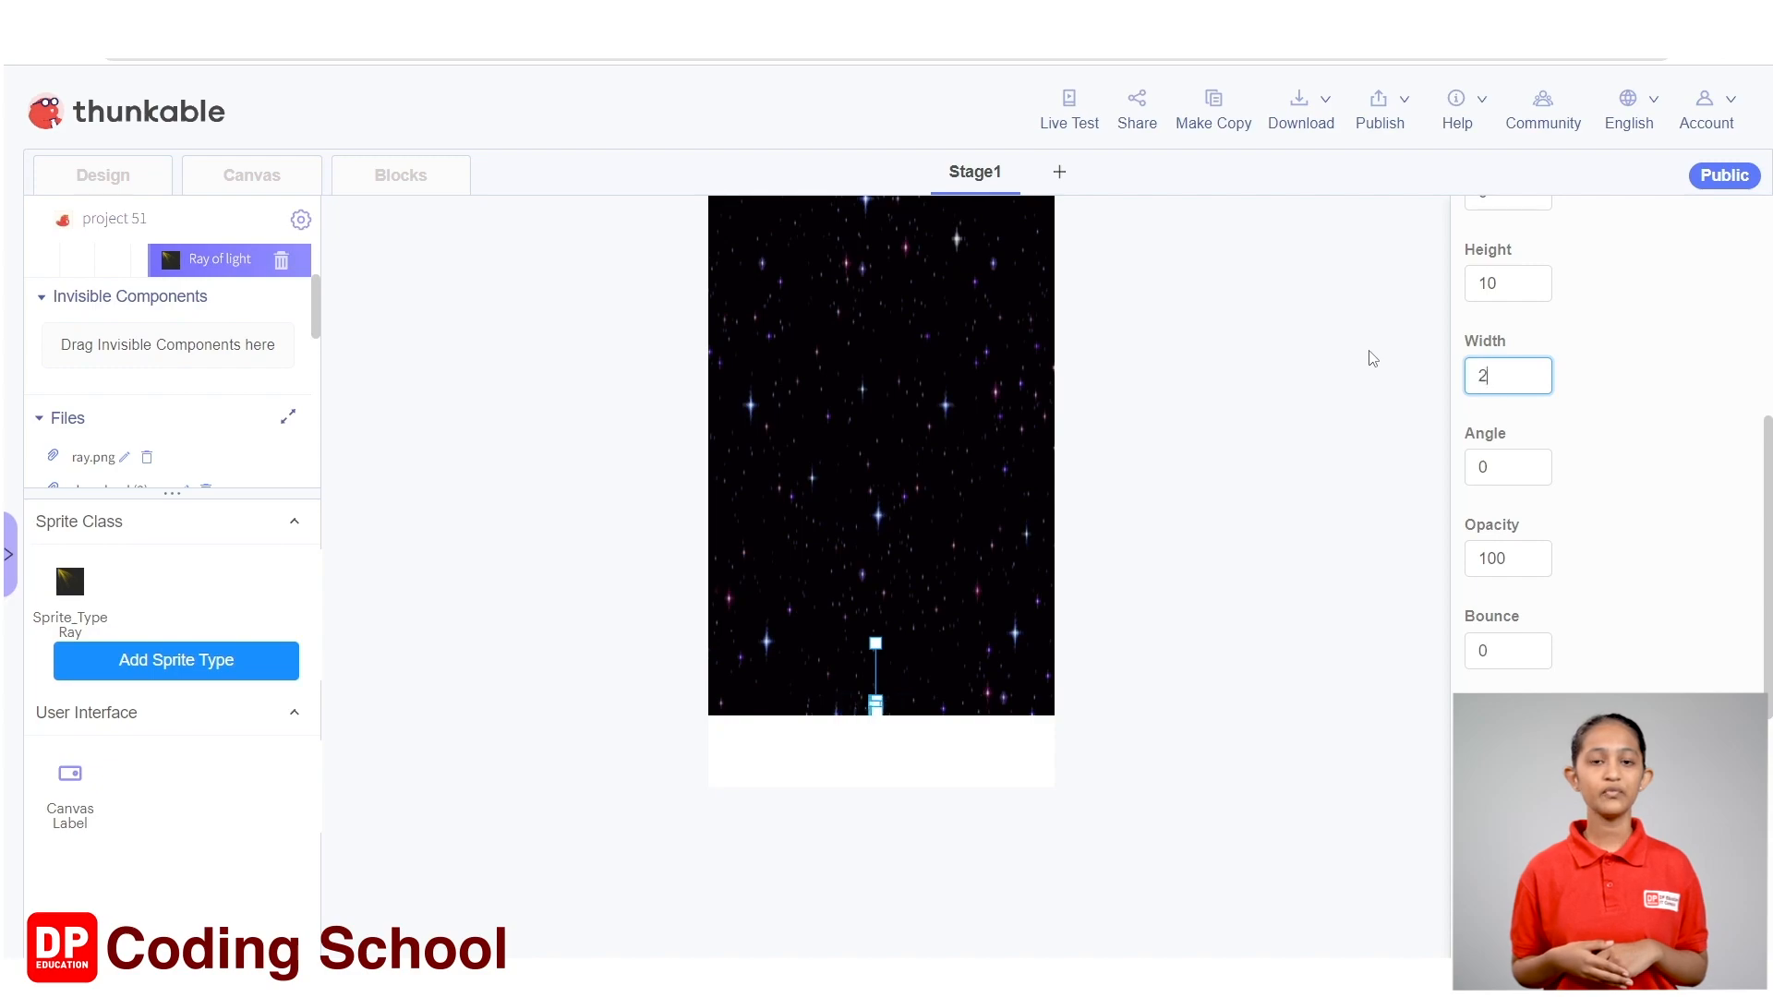
pyautogui.write('2')
pyautogui.click(1286, 413)
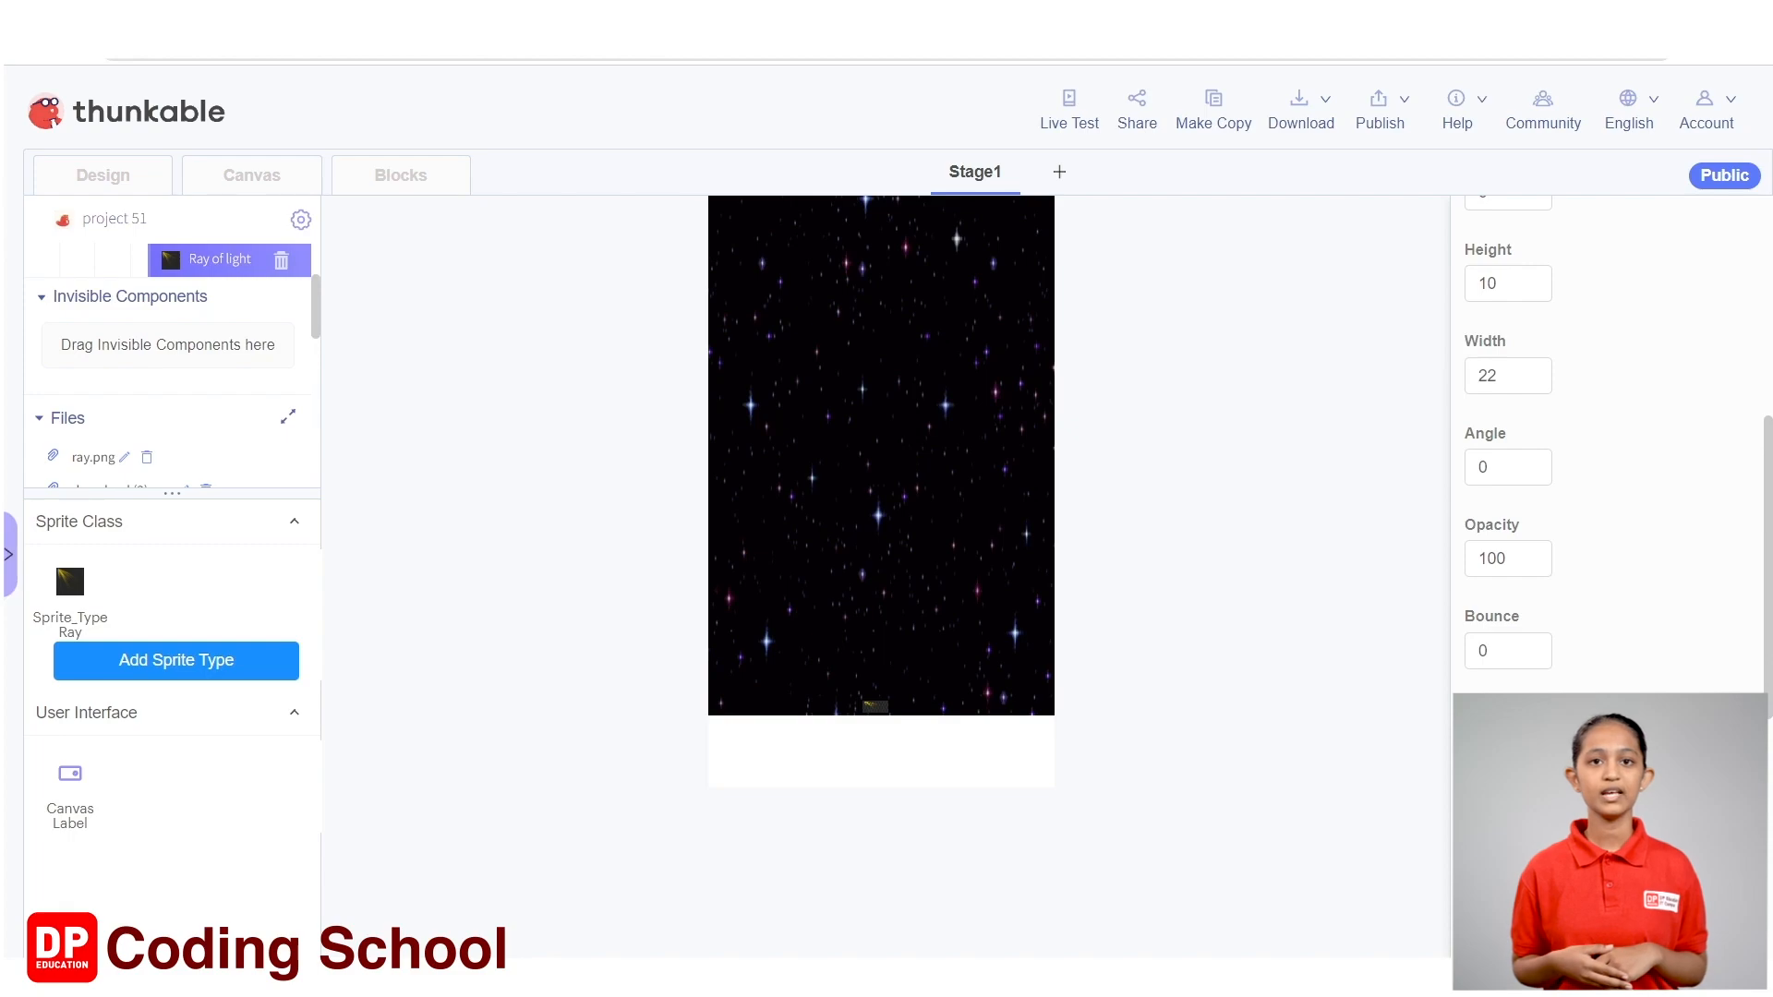
# - Create a new sprite type and name it "Sprite_markings"
pyautogui.click(194, 661)
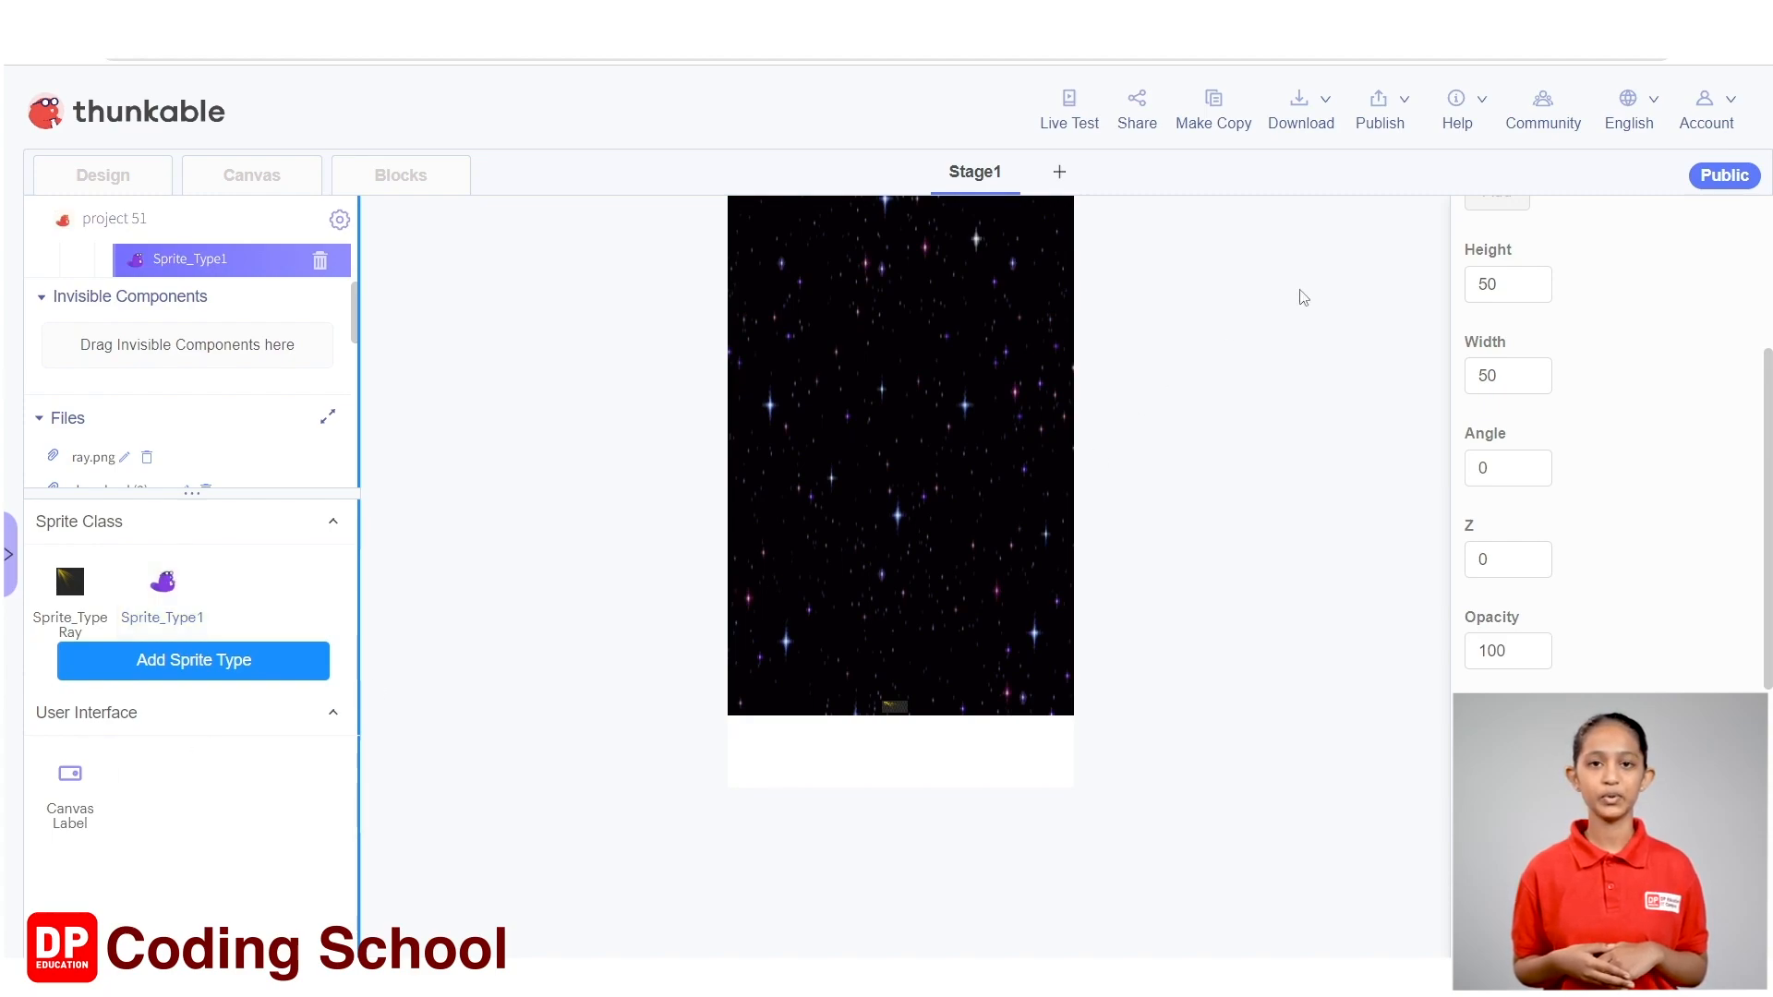
pyautogui.scroll(4, 1658, 242)
pyautogui.click(1672, 226)
pyautogui.moveTo(1621, 227); pyautogui.dragTo(1578, 227)
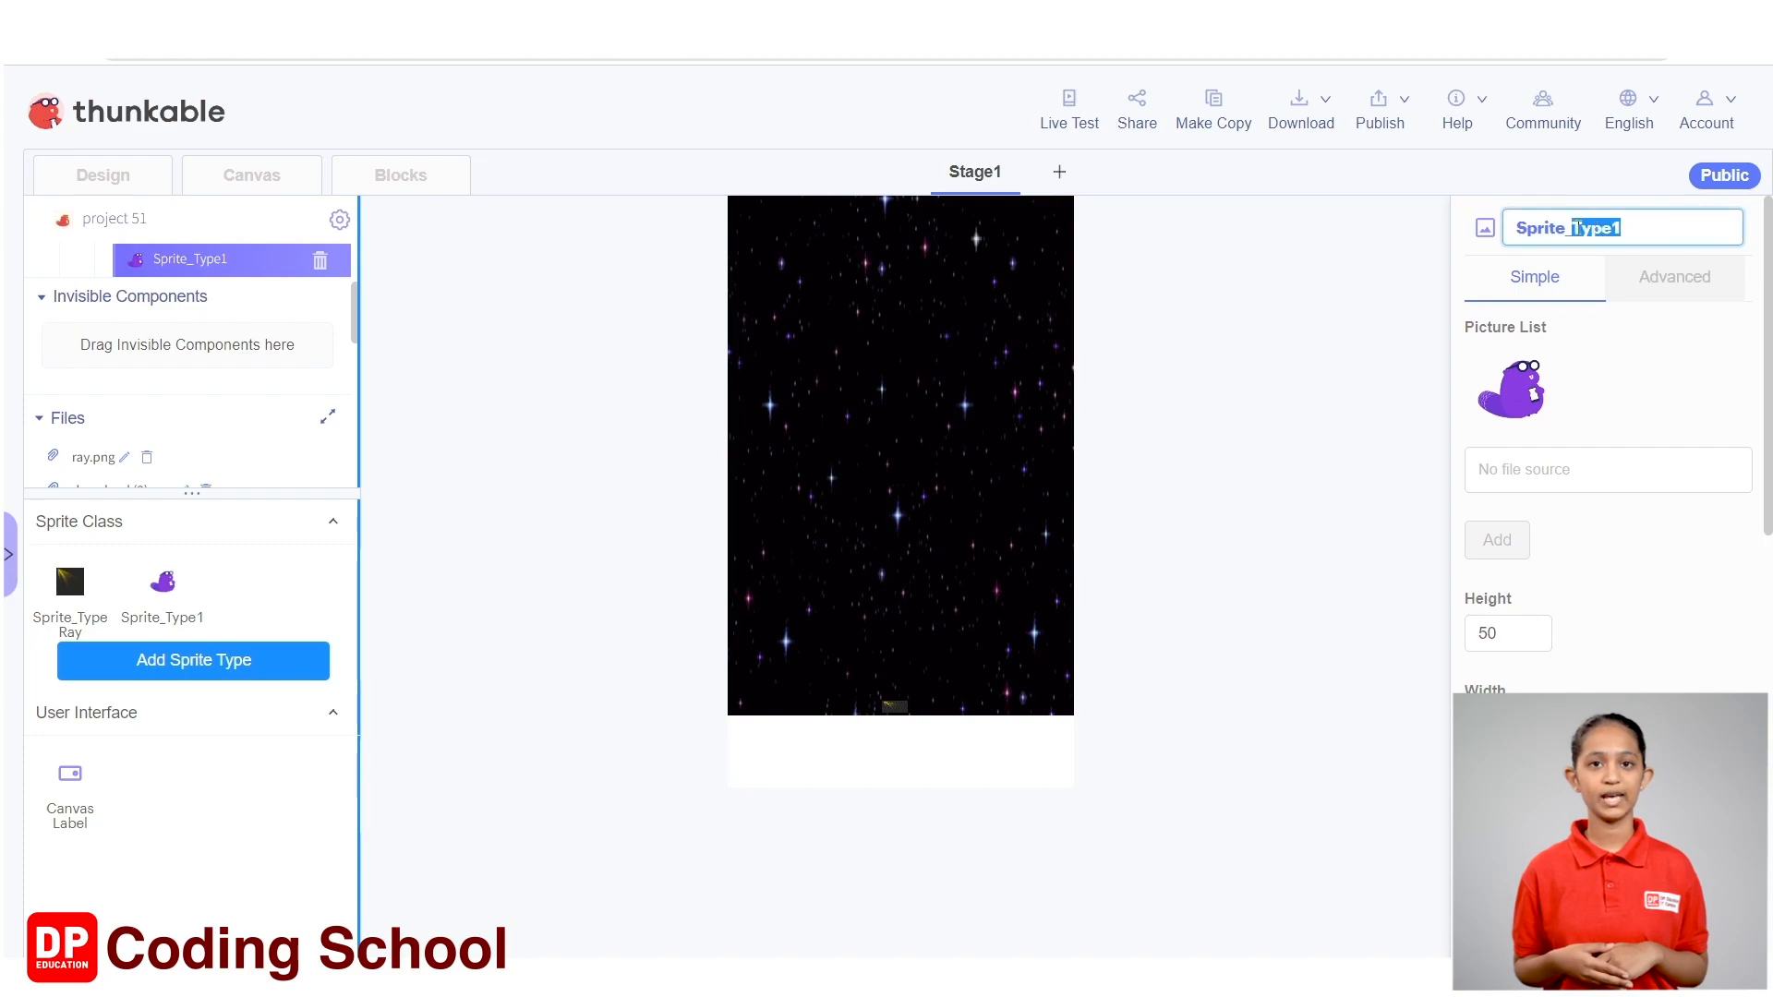
pyautogui.write('markings')
pyautogui.press('Return')
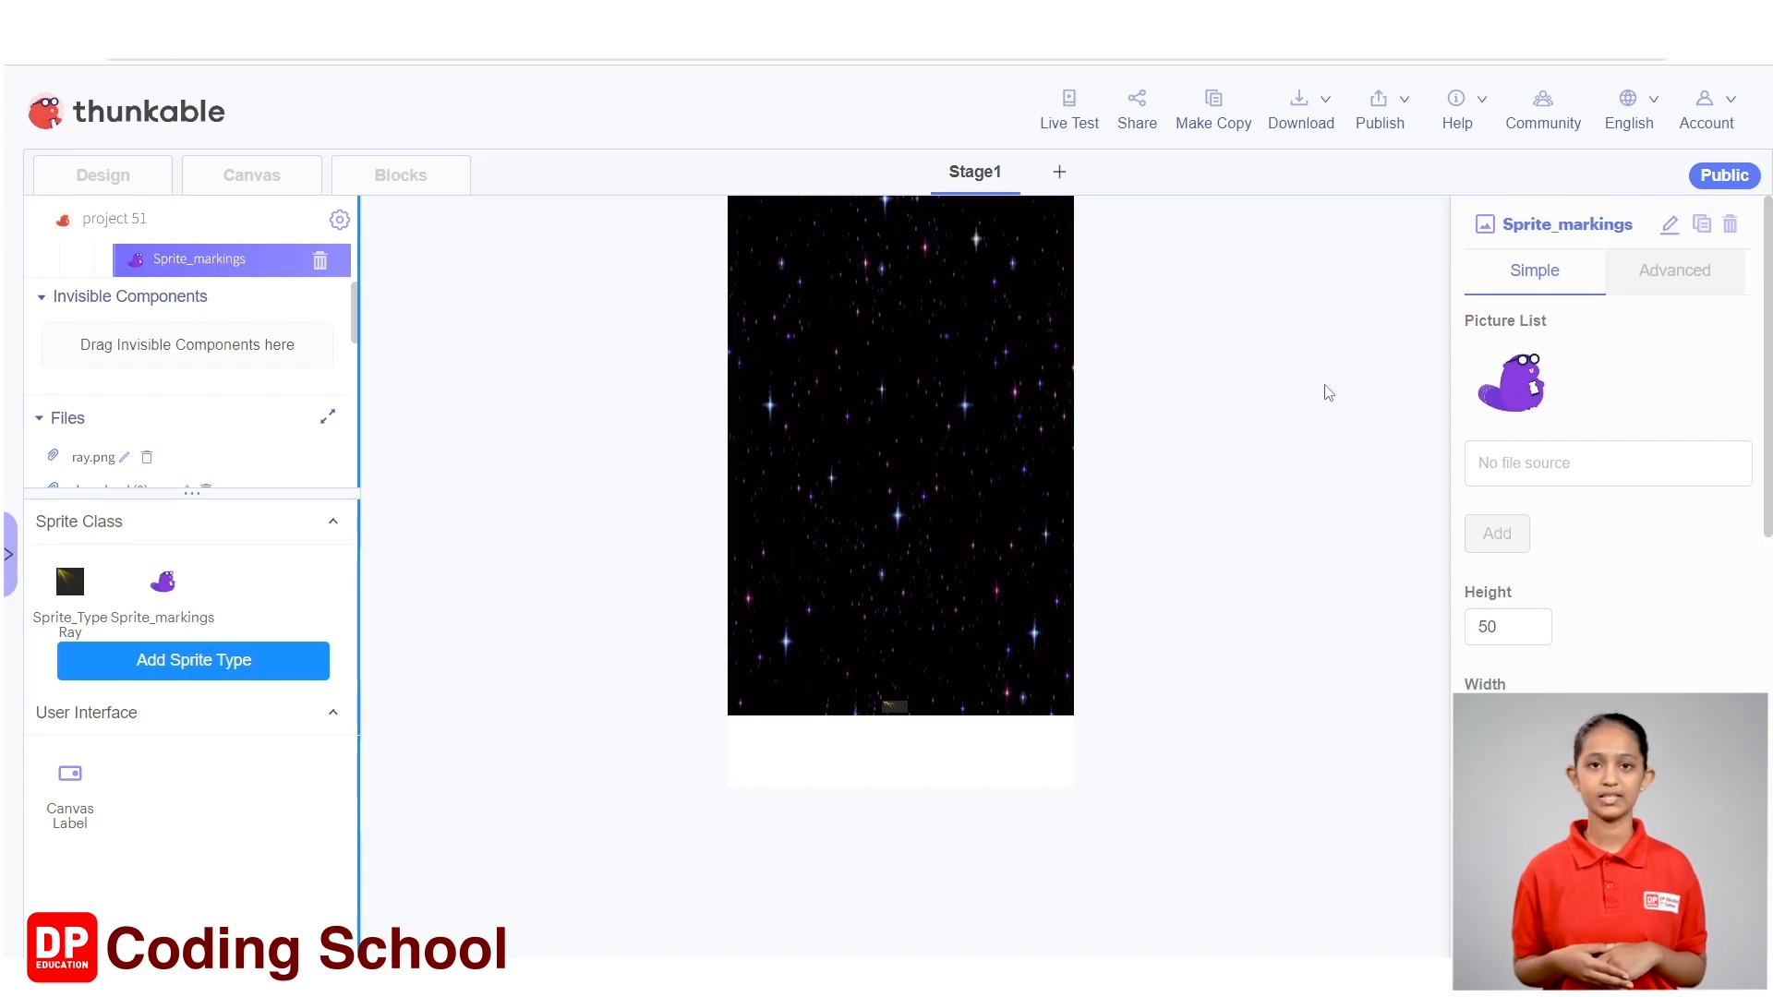
# - Add the marking sp.png image to the picture list of the Sprite_markings type
pyautogui.click(1537, 462)
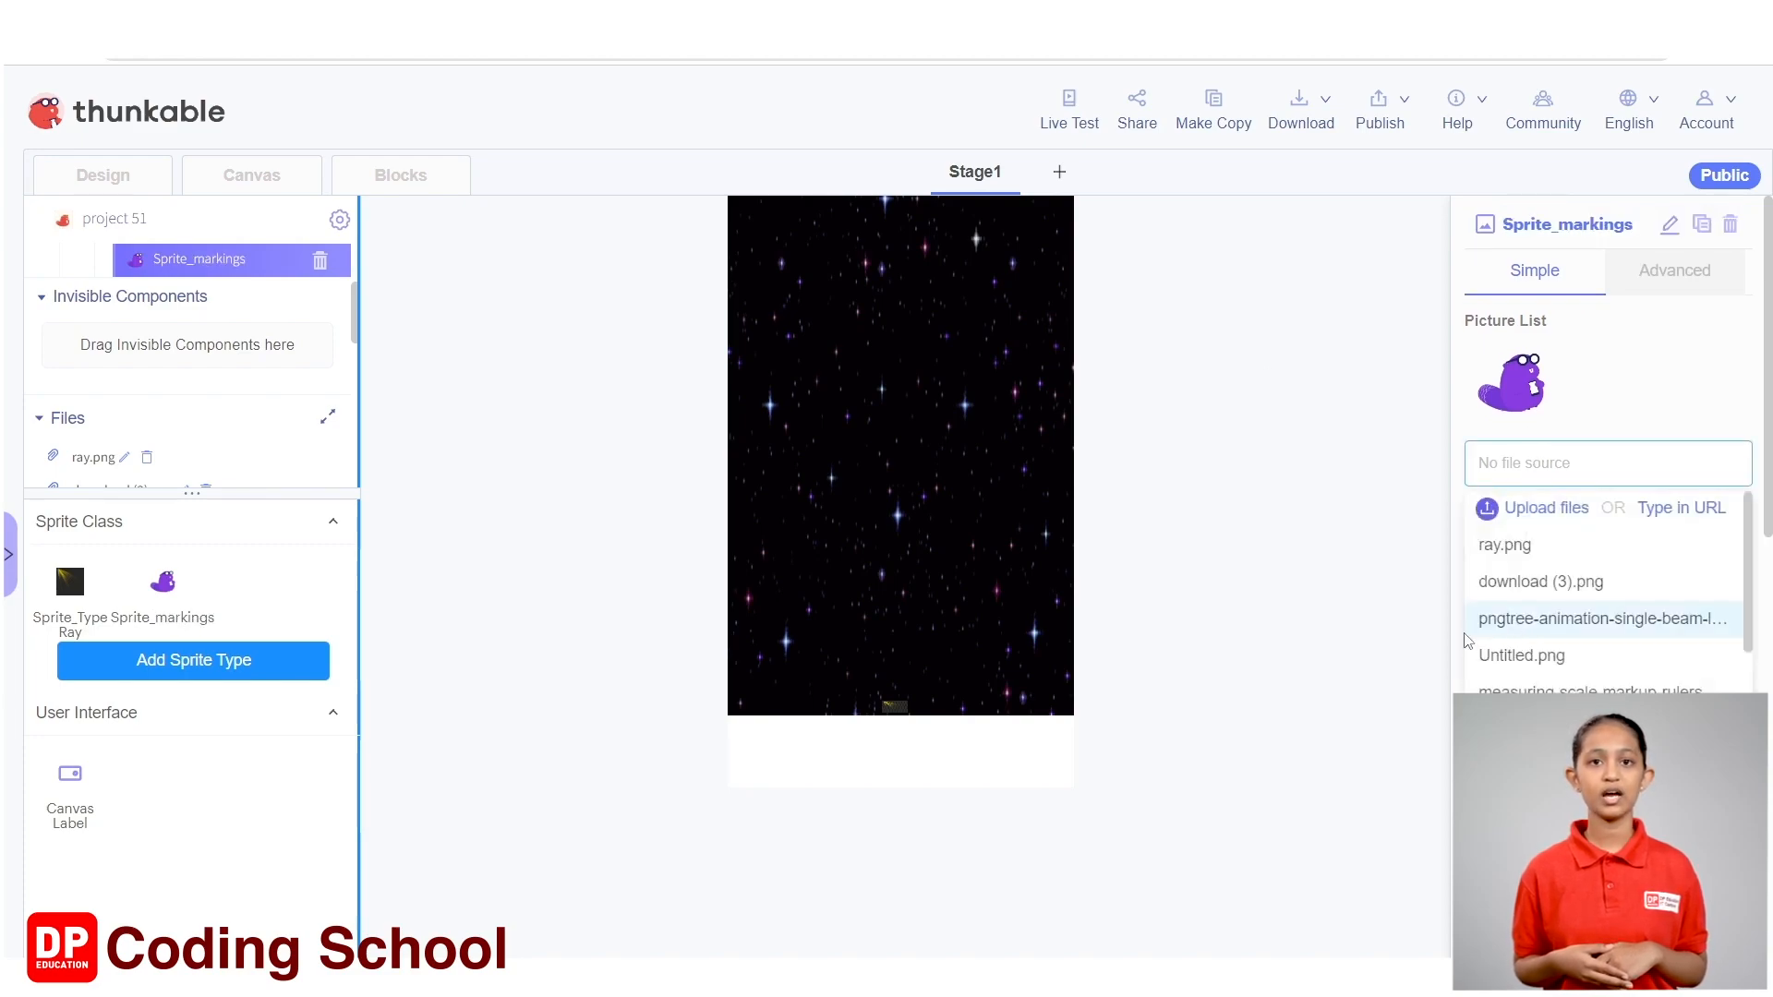
pyautogui.scroll(-5, 1525, 637)
pyautogui.click(1514, 723)
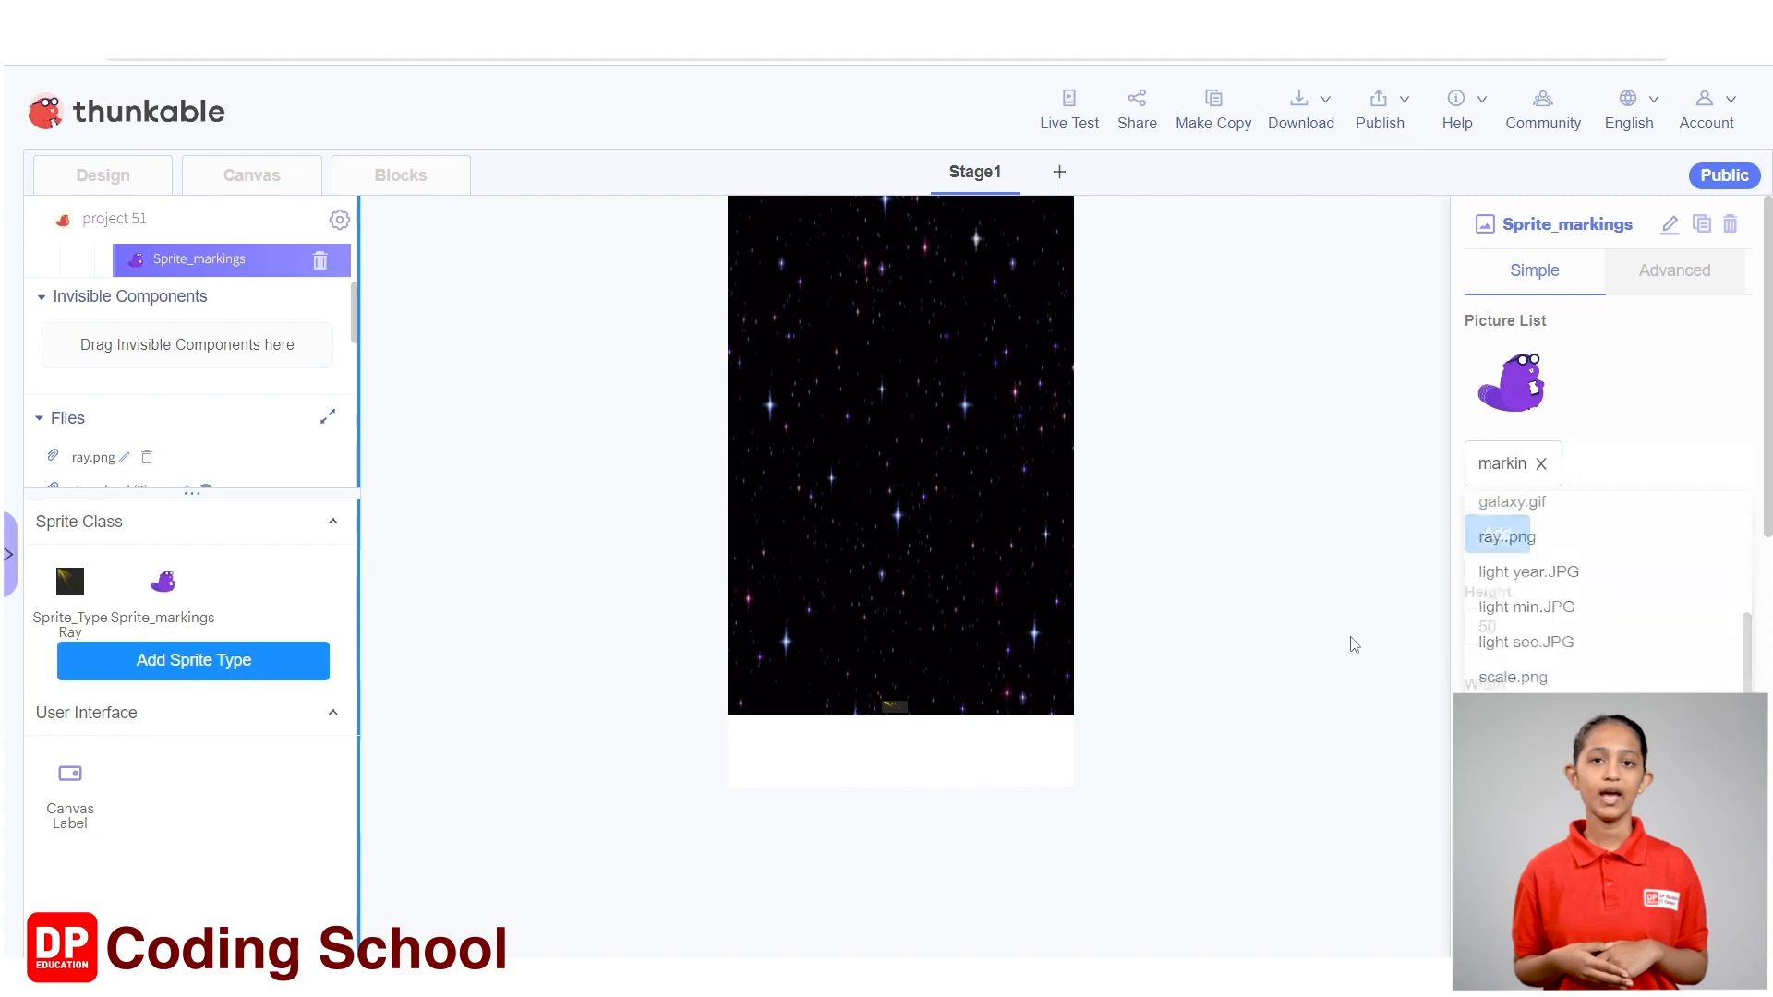
pyautogui.click(1329, 431)
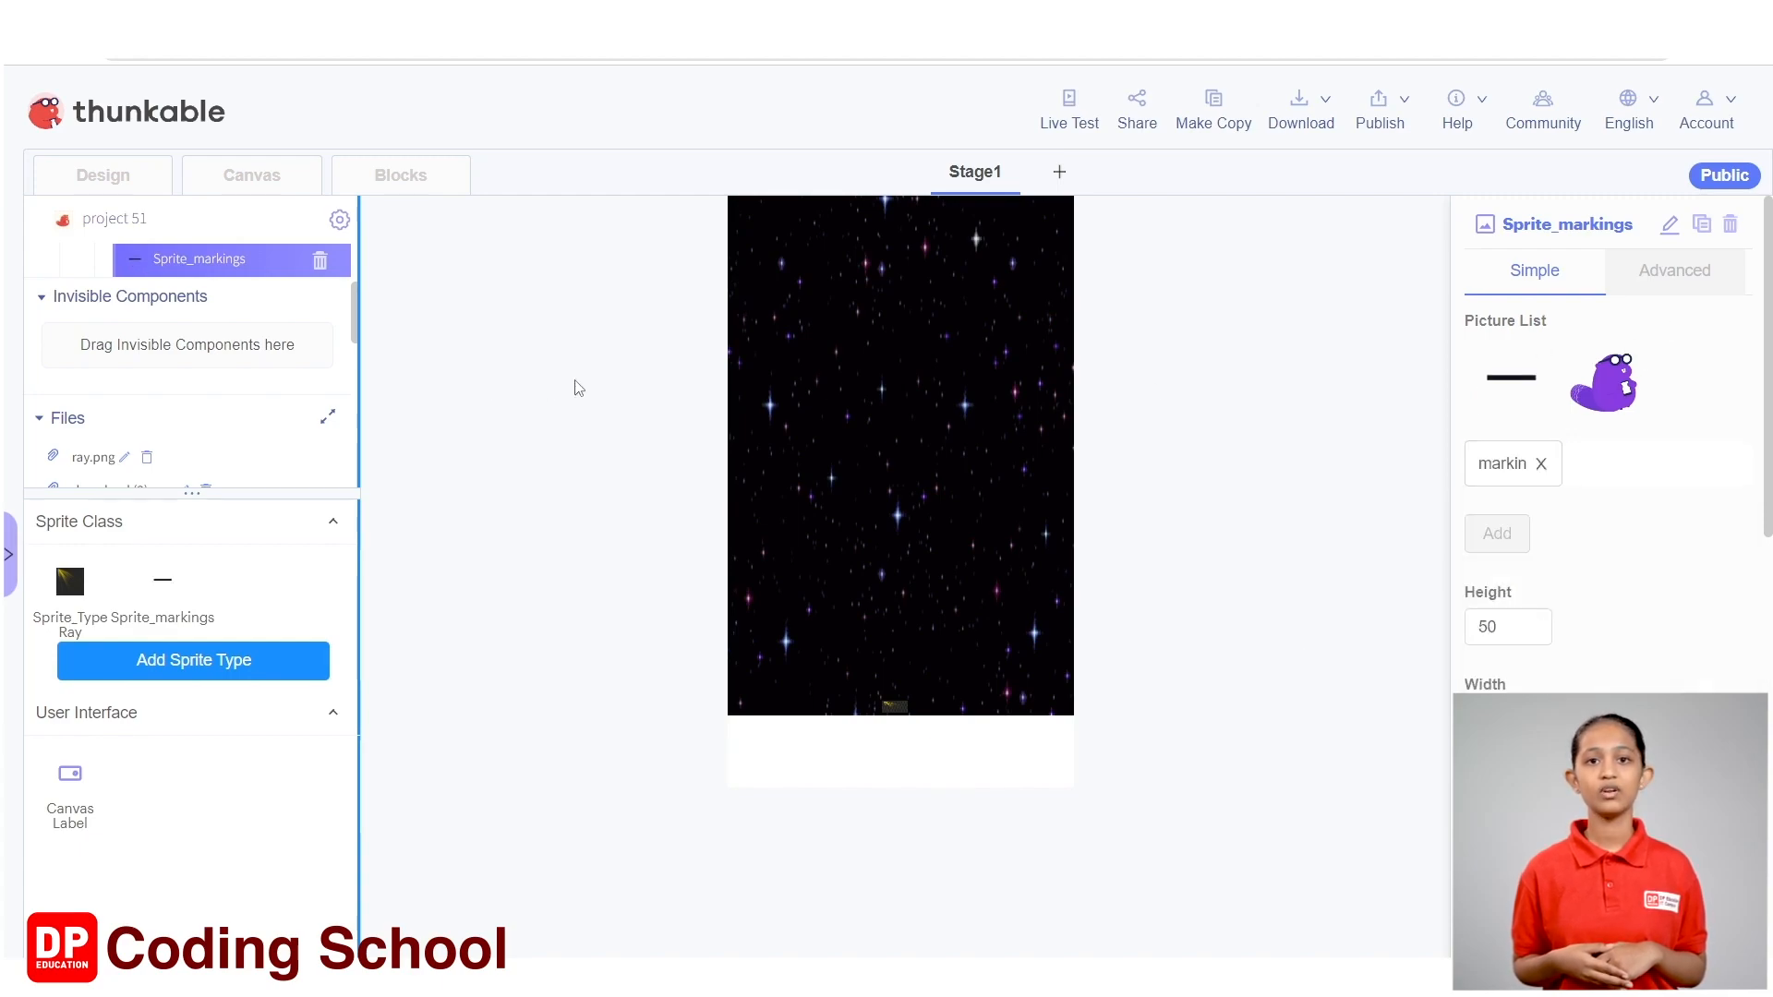
# - Place a Sprite_markings sprite on the stage at about X 118, Y 266 and rename it "Sprite marking LS"
pyautogui.scroll(2, 305, 284)
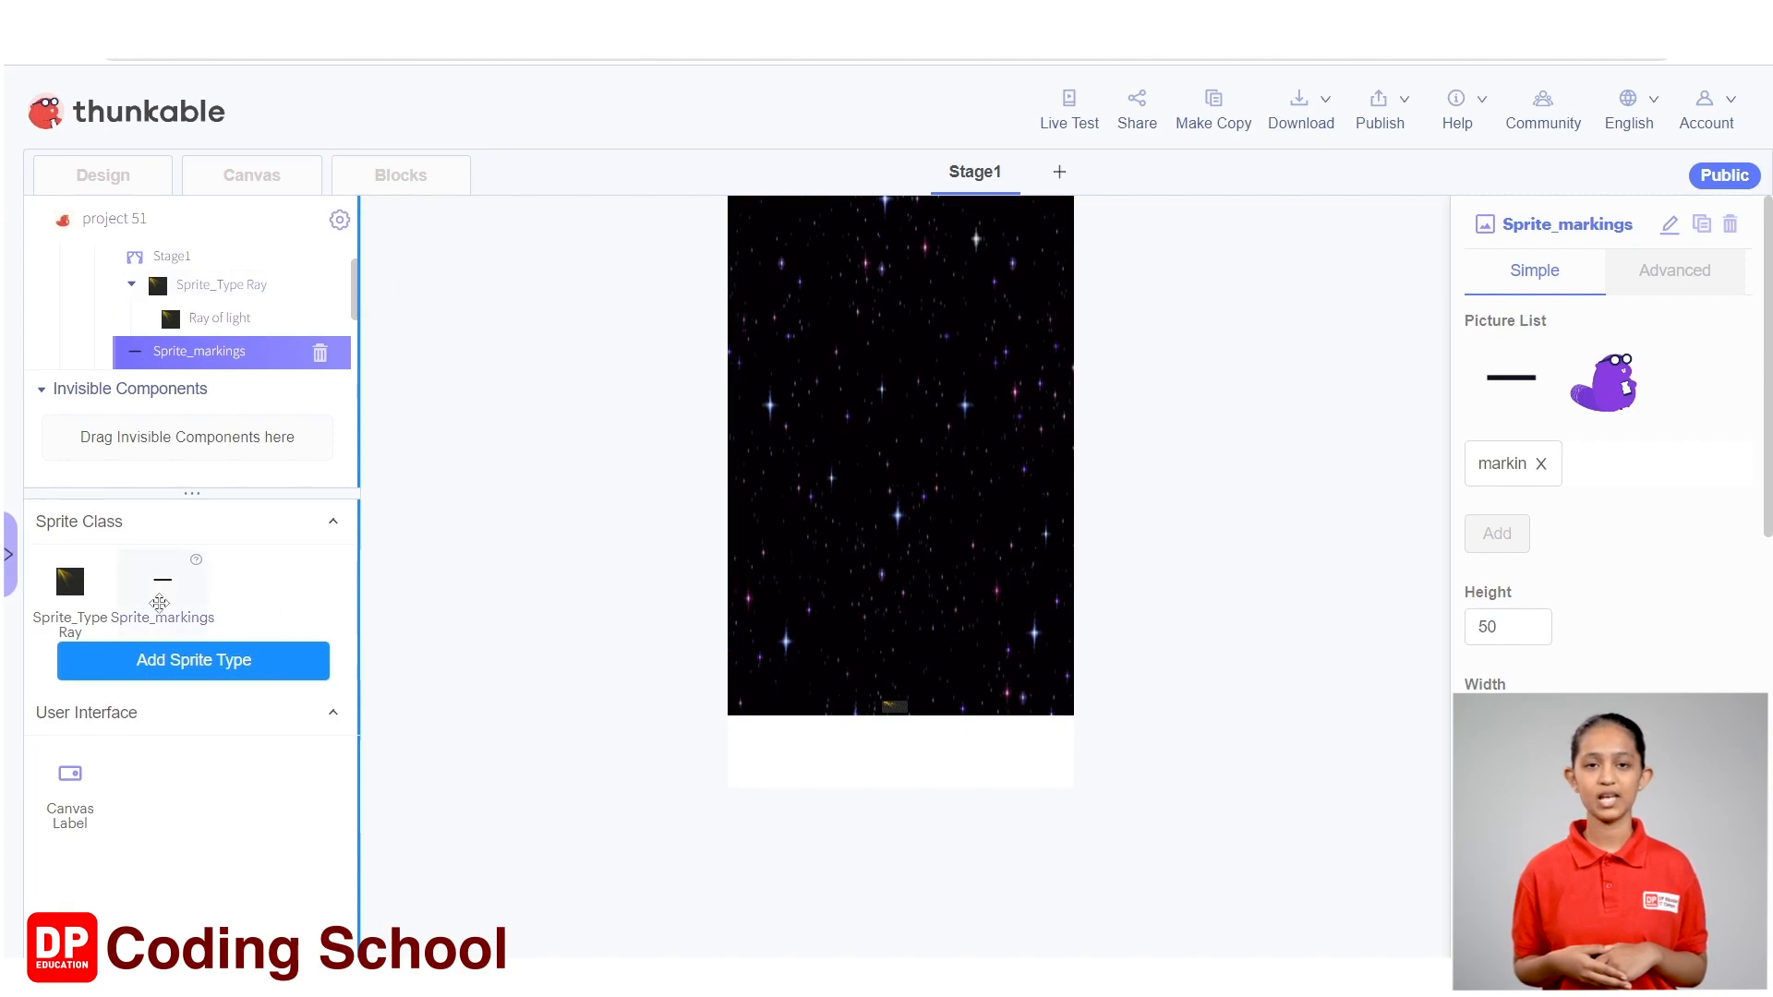
pyautogui.moveTo(159, 602); pyautogui.dragTo(864, 503)
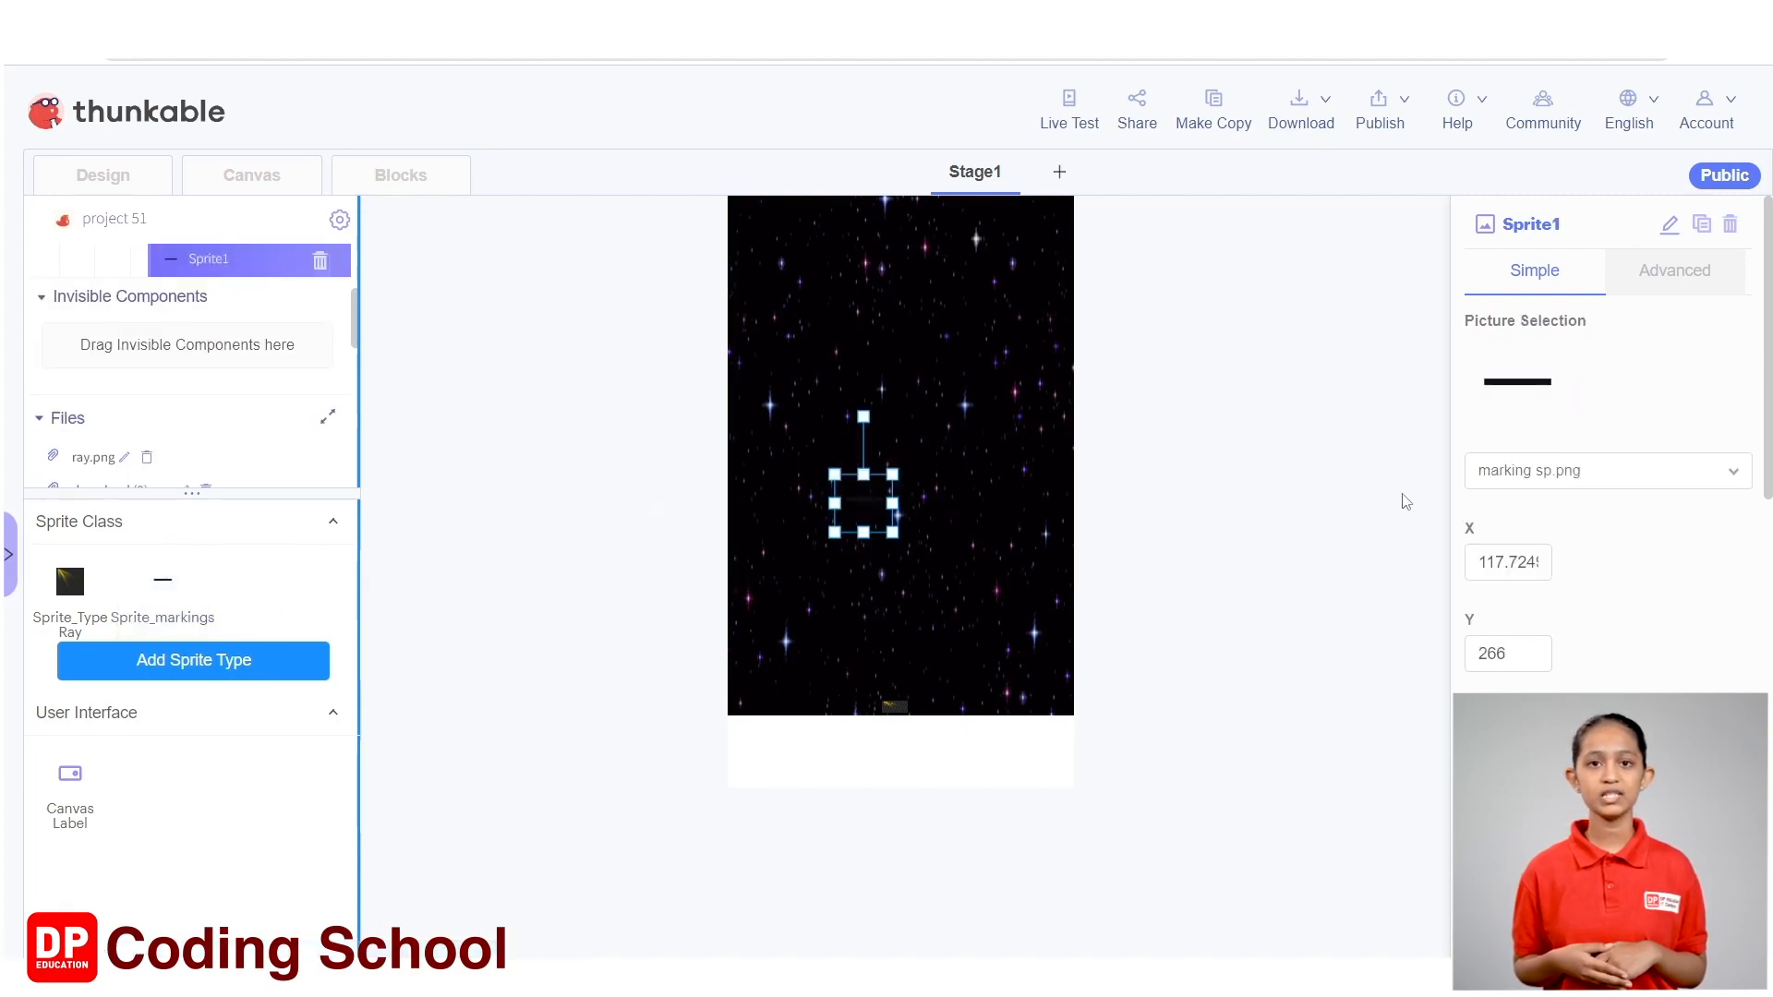
pyautogui.scroll(1, 285, 294)
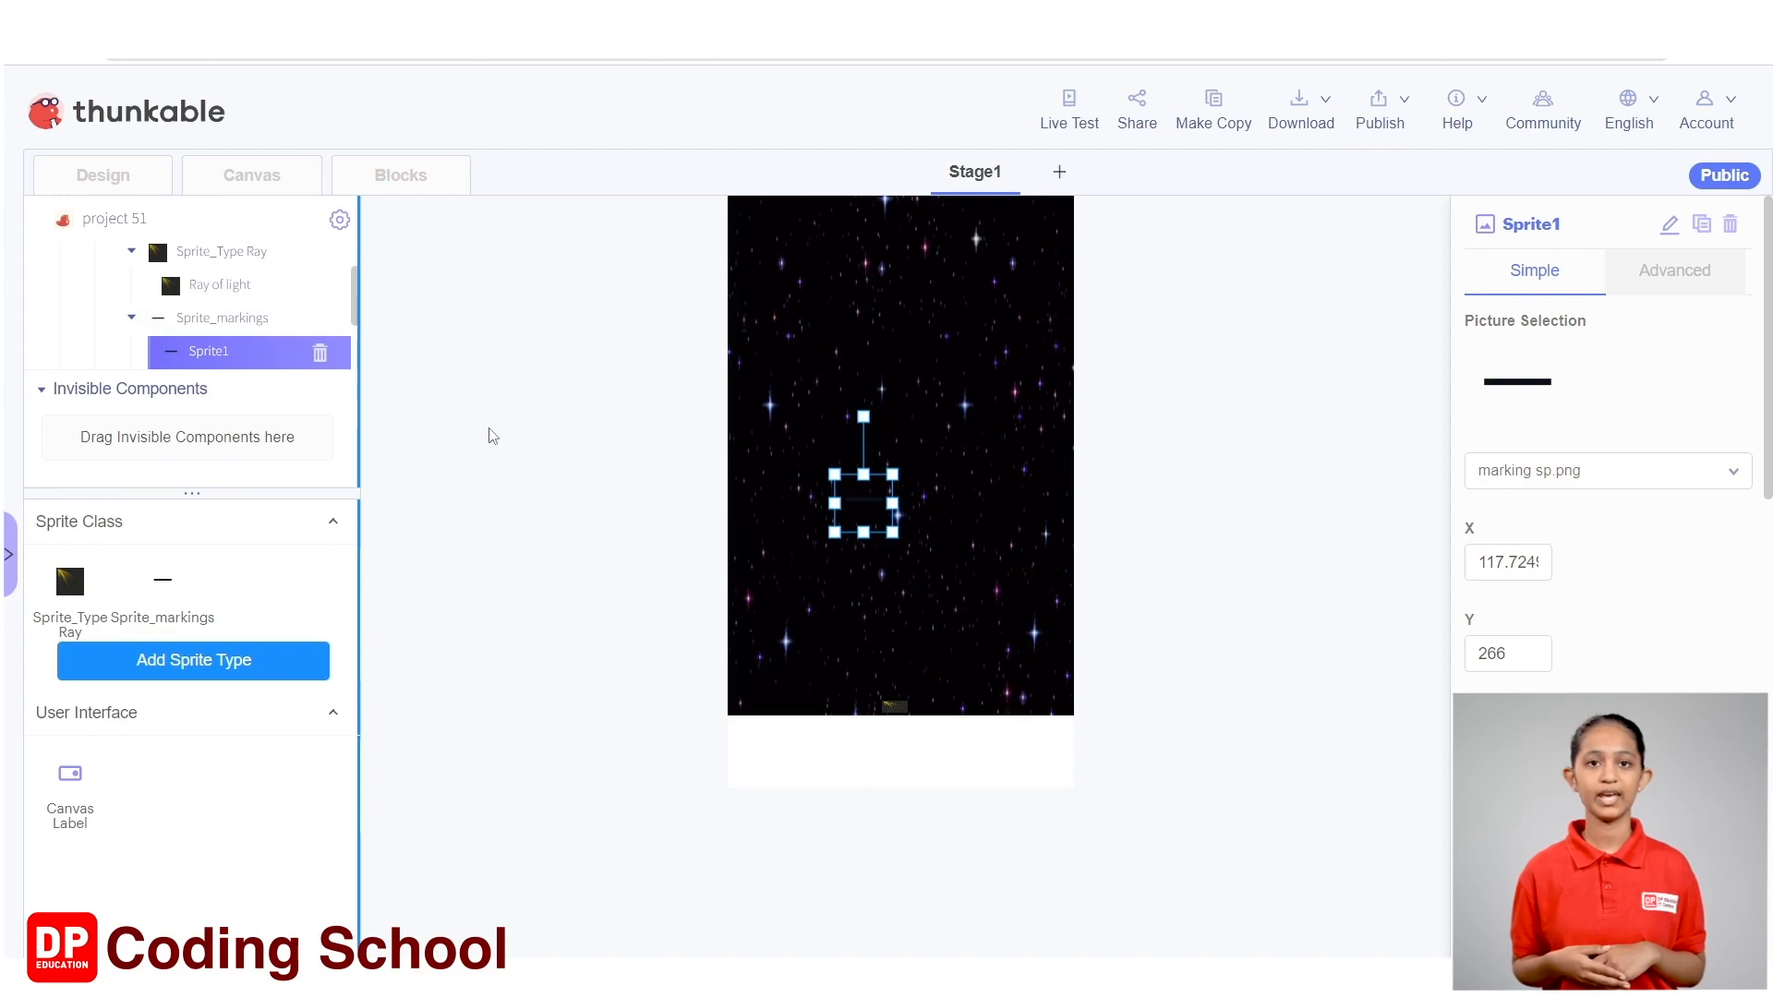
pyautogui.click(1669, 224)
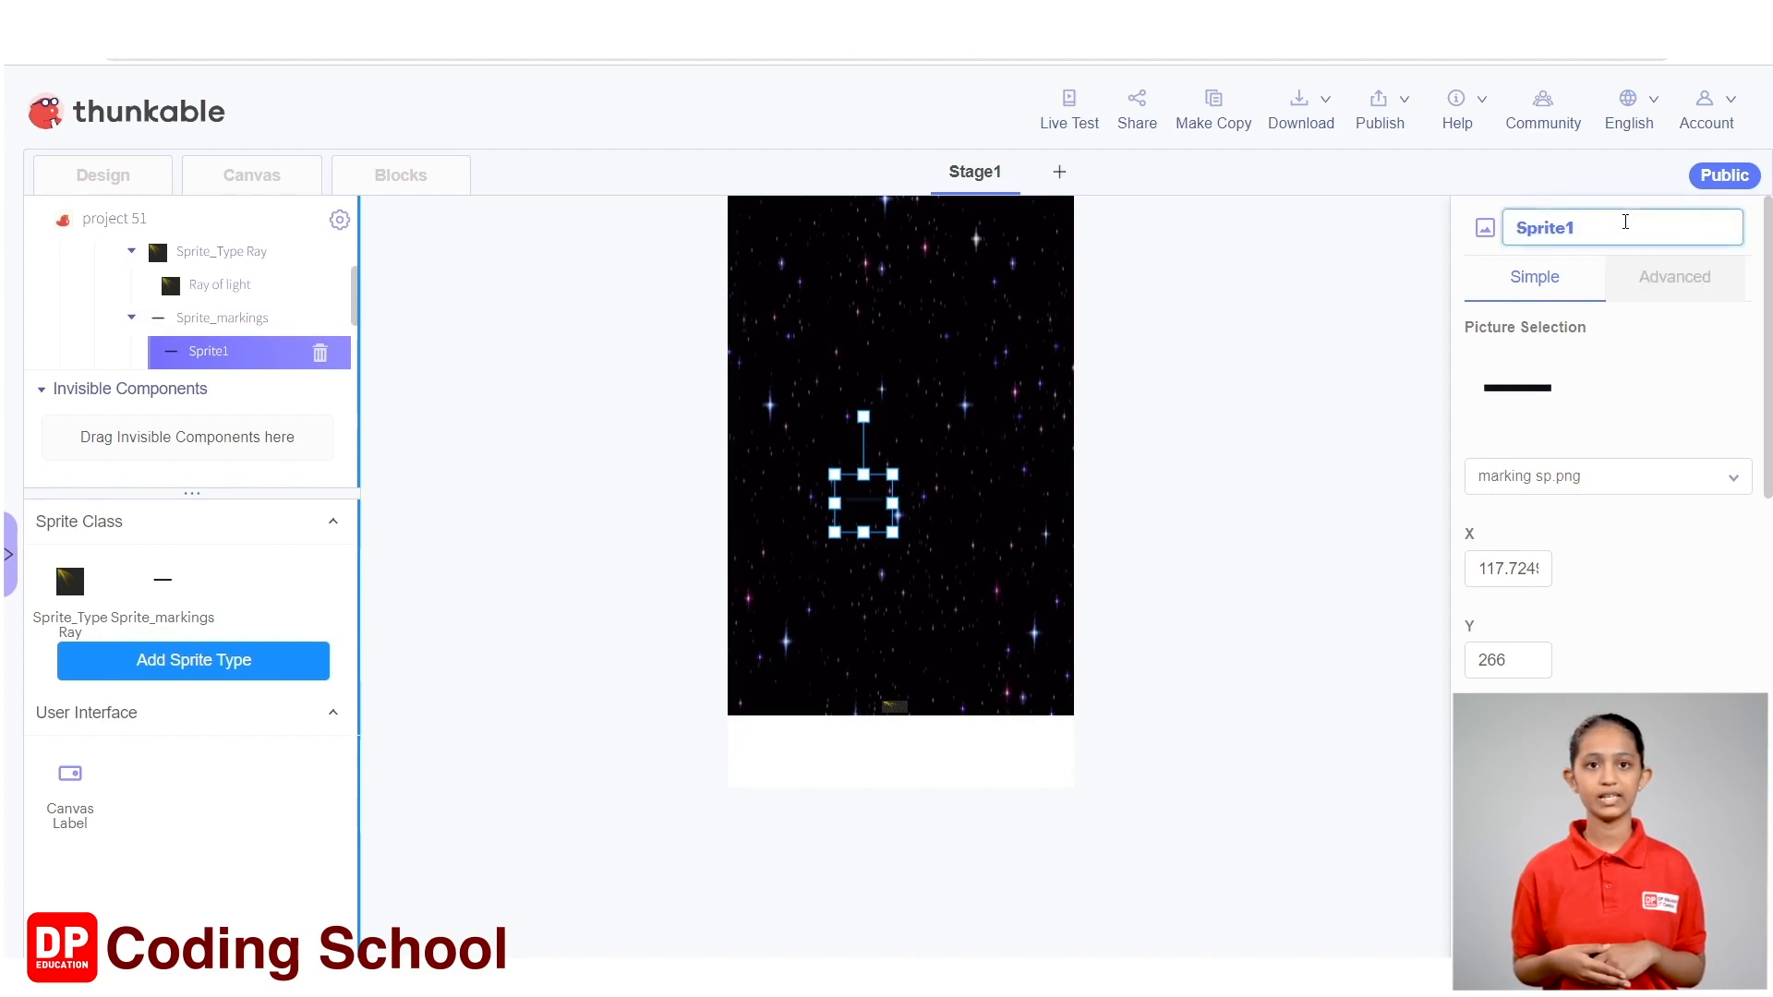
pyautogui.press('BackSpace')
pyautogui.write('marking LS')
pyautogui.press('Return')
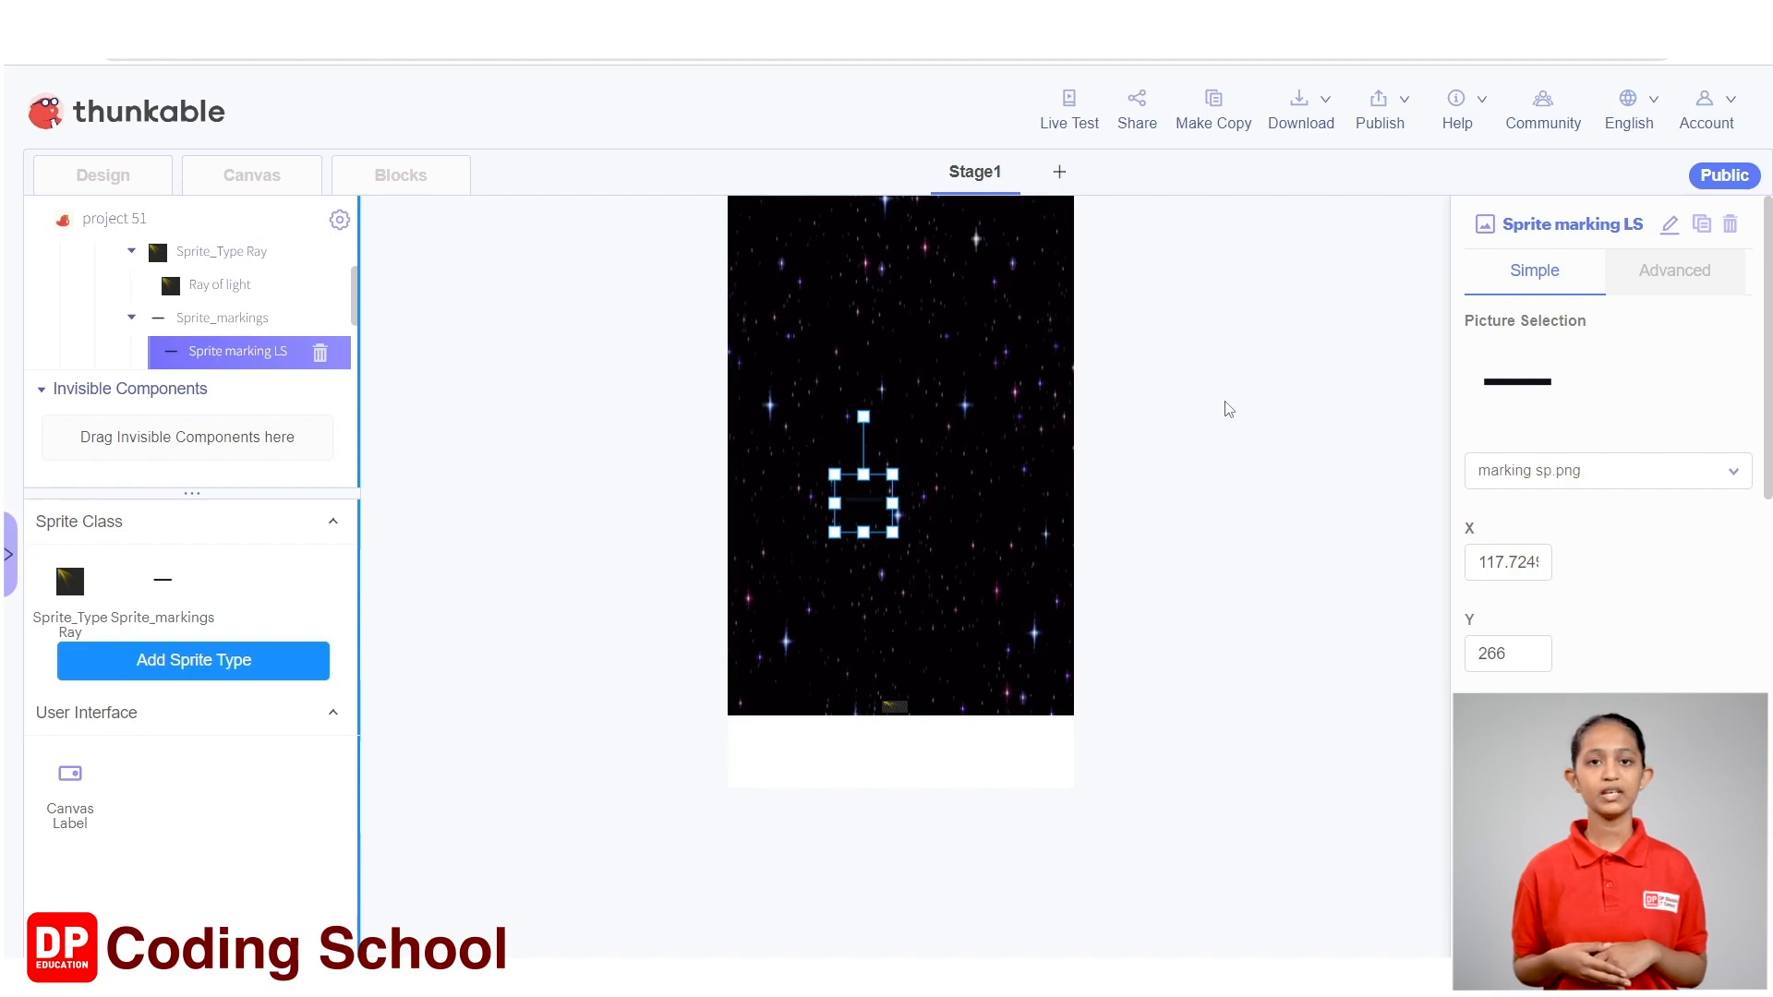
# - Position the Sprite marking LS sprite at X 97 and Y 334
pyautogui.scroll(-2, 1582, 594)
pyautogui.moveTo(1481, 377); pyautogui.dragTo(1615, 387)
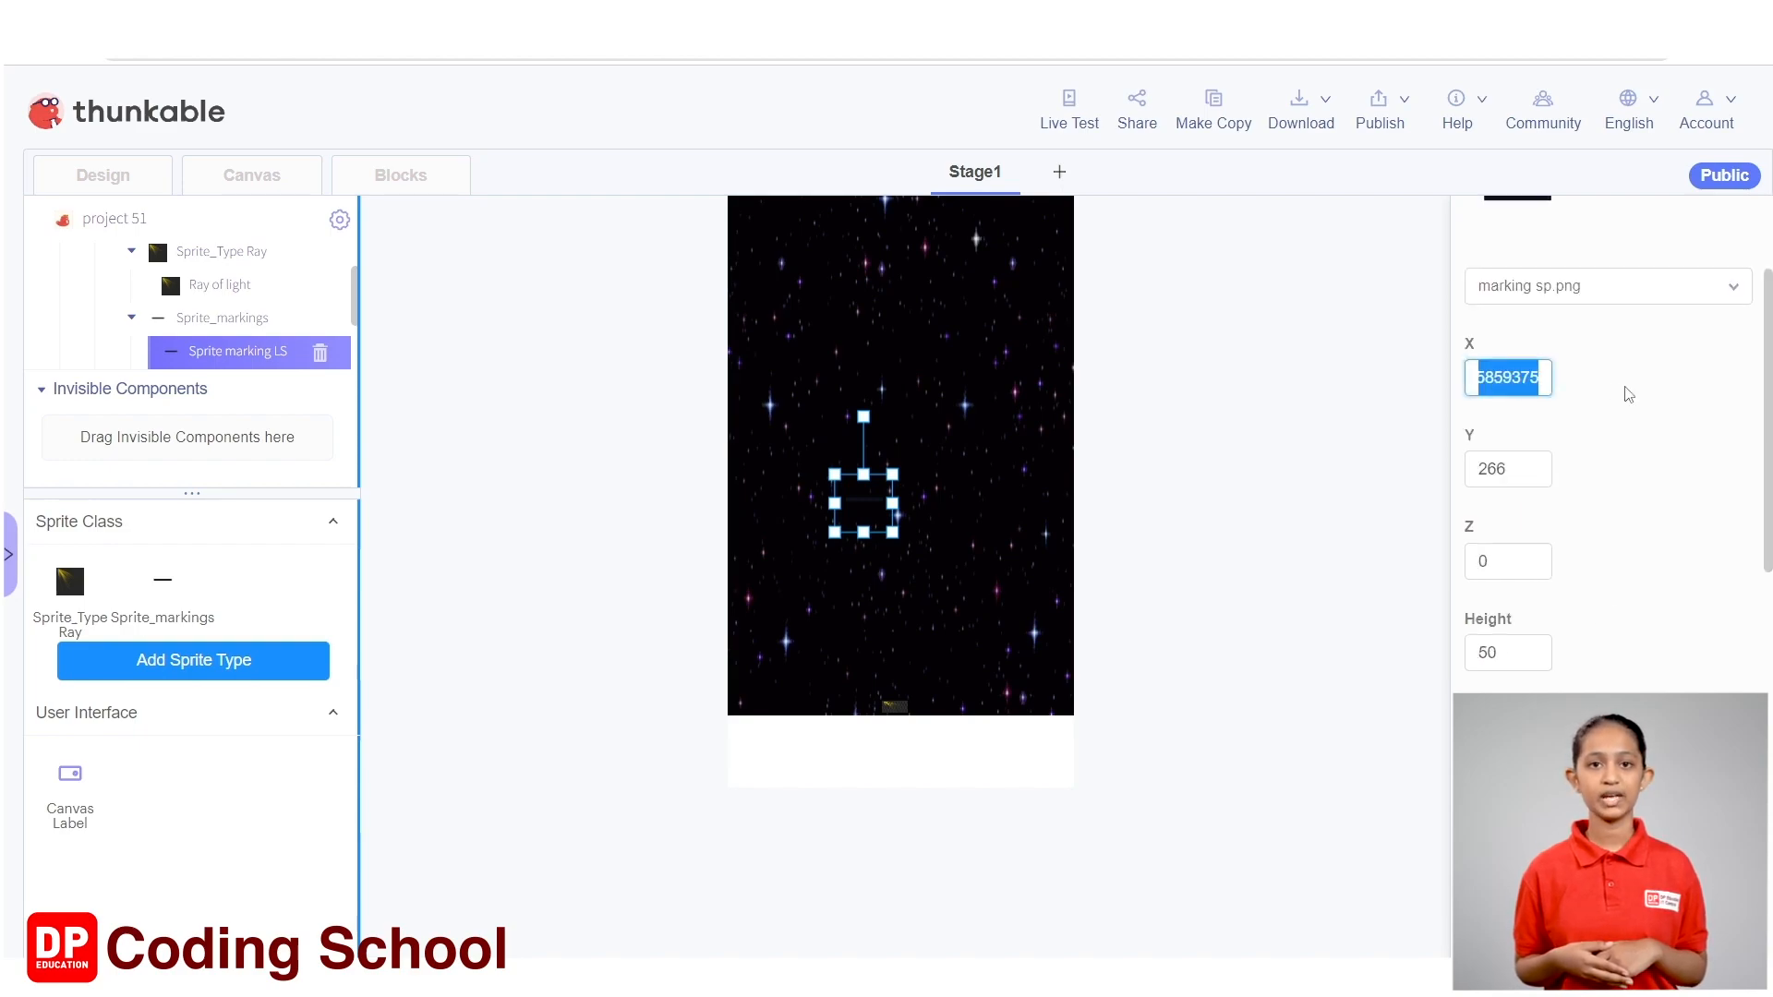
pyautogui.write('97')
pyautogui.moveTo(1533, 469); pyautogui.dragTo(1463, 471)
pyautogui.write('334')
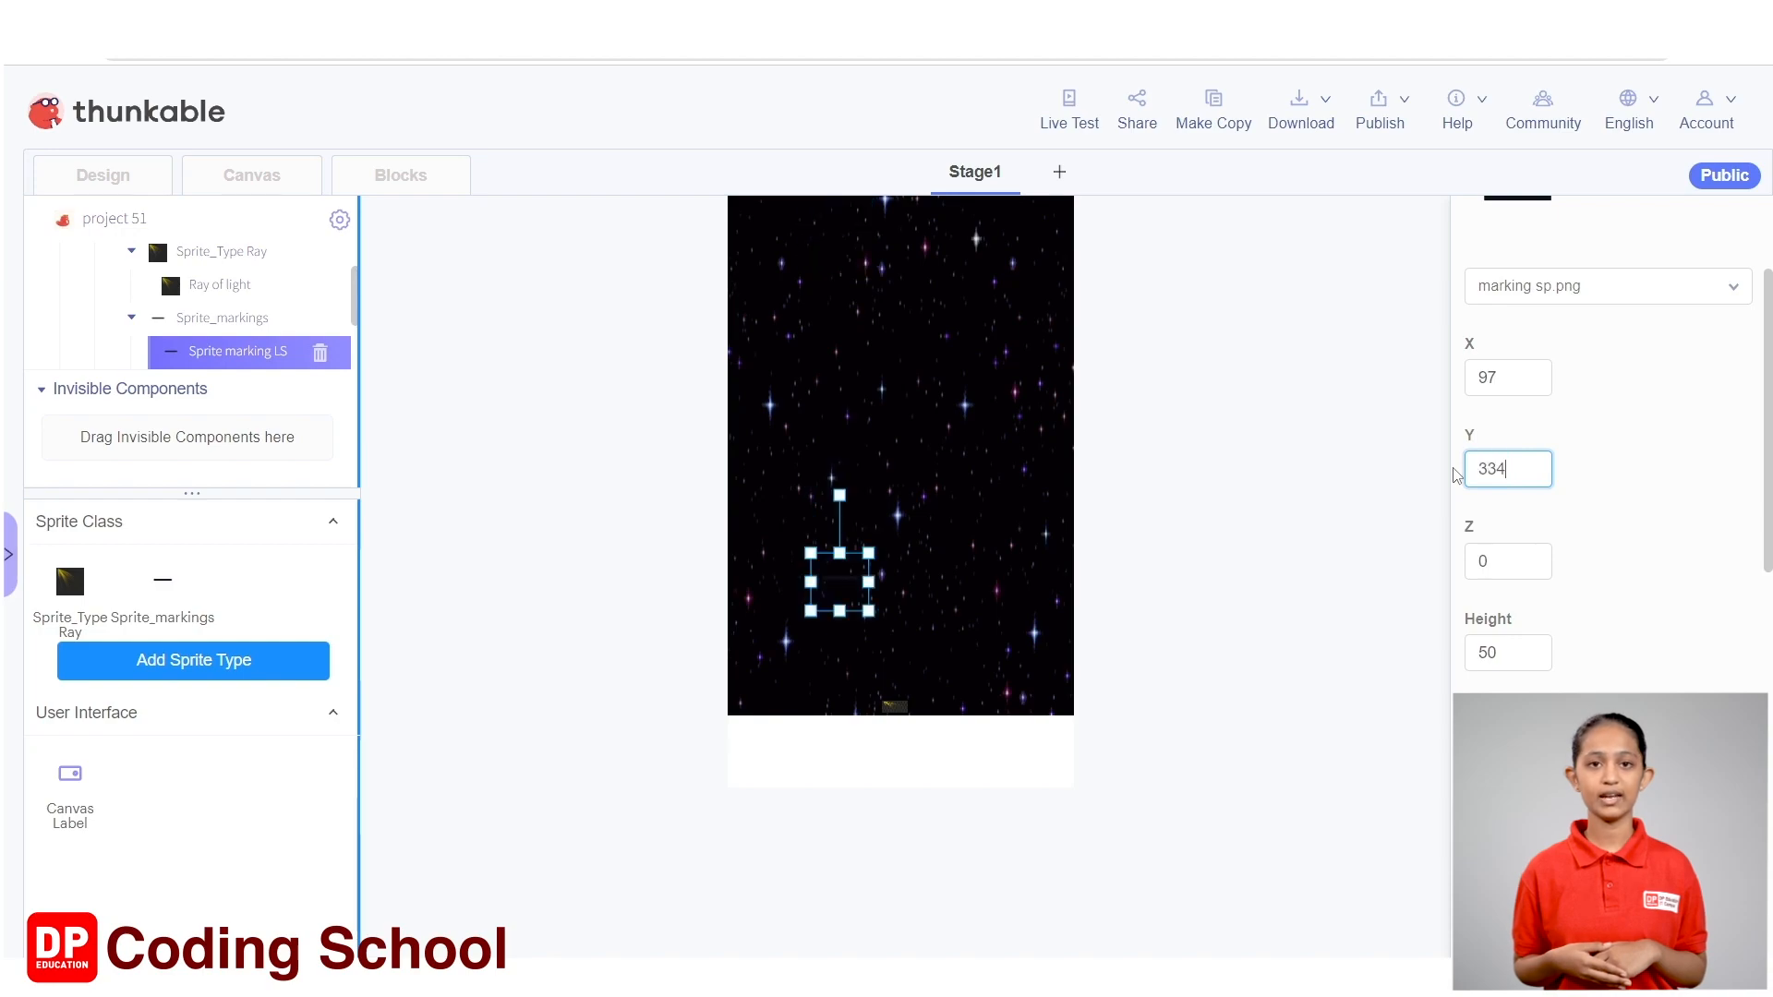
# - Resize the Sprite marking LS sprite to a height of 7 and a width of 109
pyautogui.click(1511, 560)
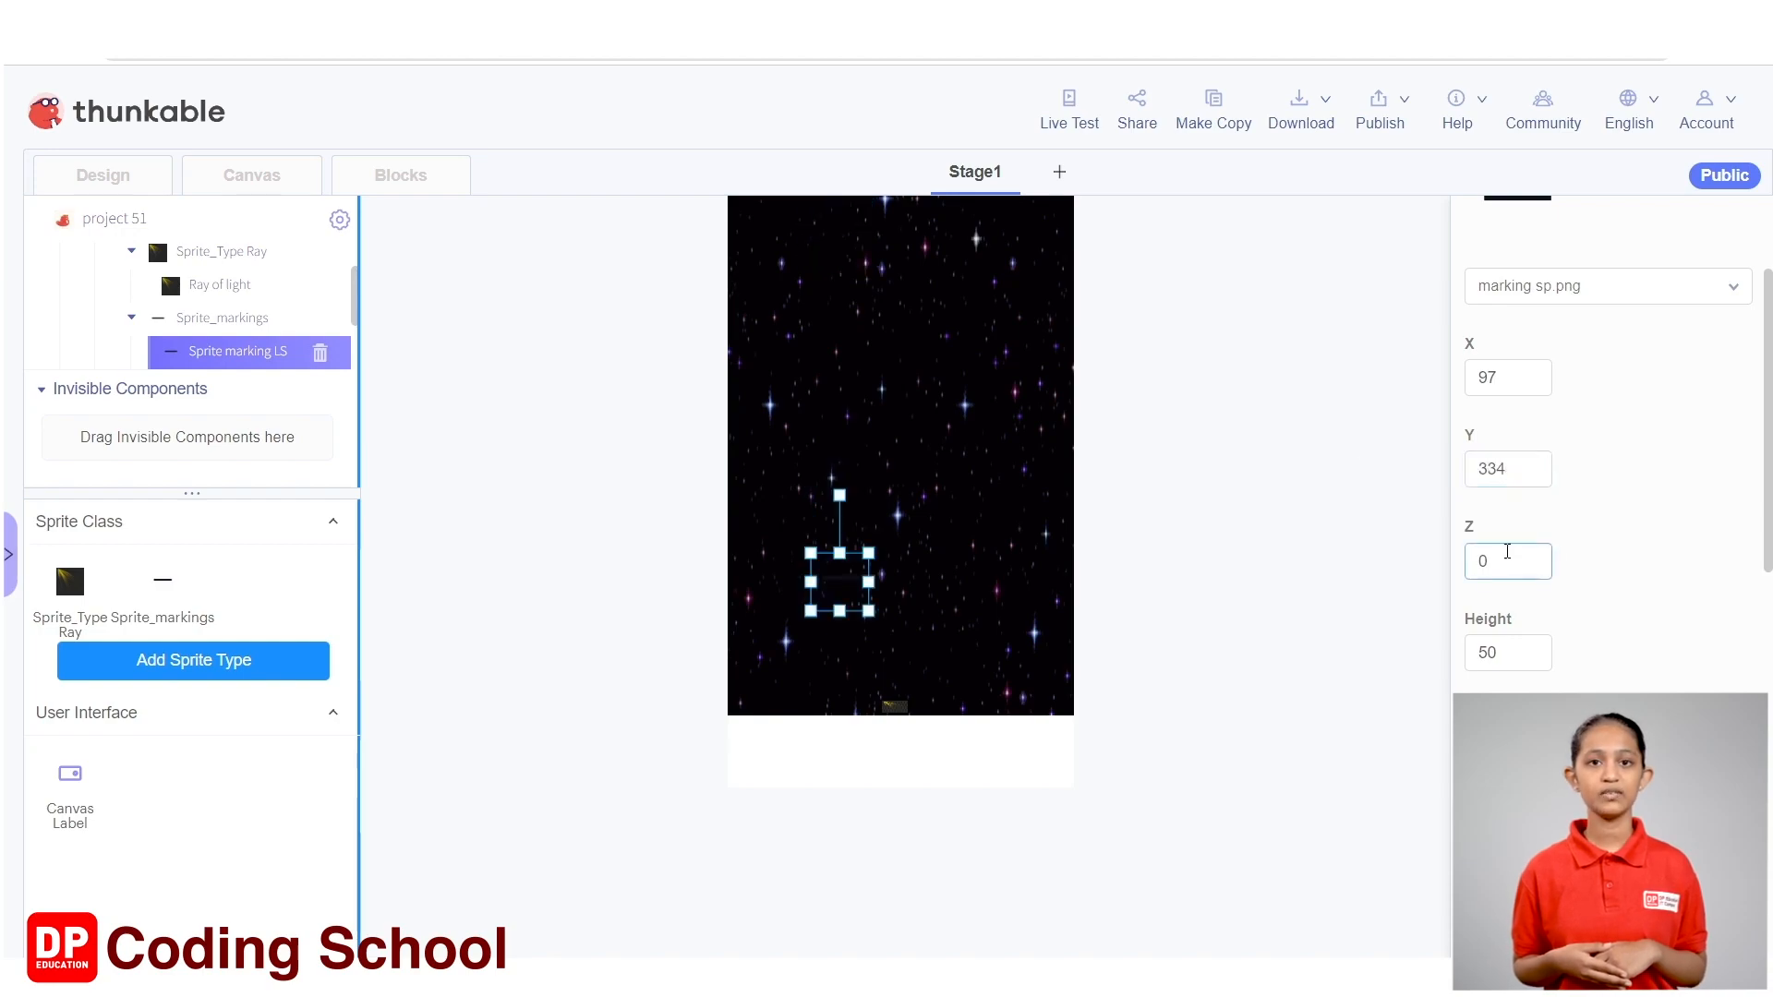
pyautogui.scroll(-2, 1512, 559)
pyautogui.click(1516, 468)
pyautogui.moveTo(1515, 468); pyautogui.dragTo(1448, 476)
pyautogui.write('7')
pyautogui.moveTo(1519, 560); pyautogui.dragTo(1466, 552)
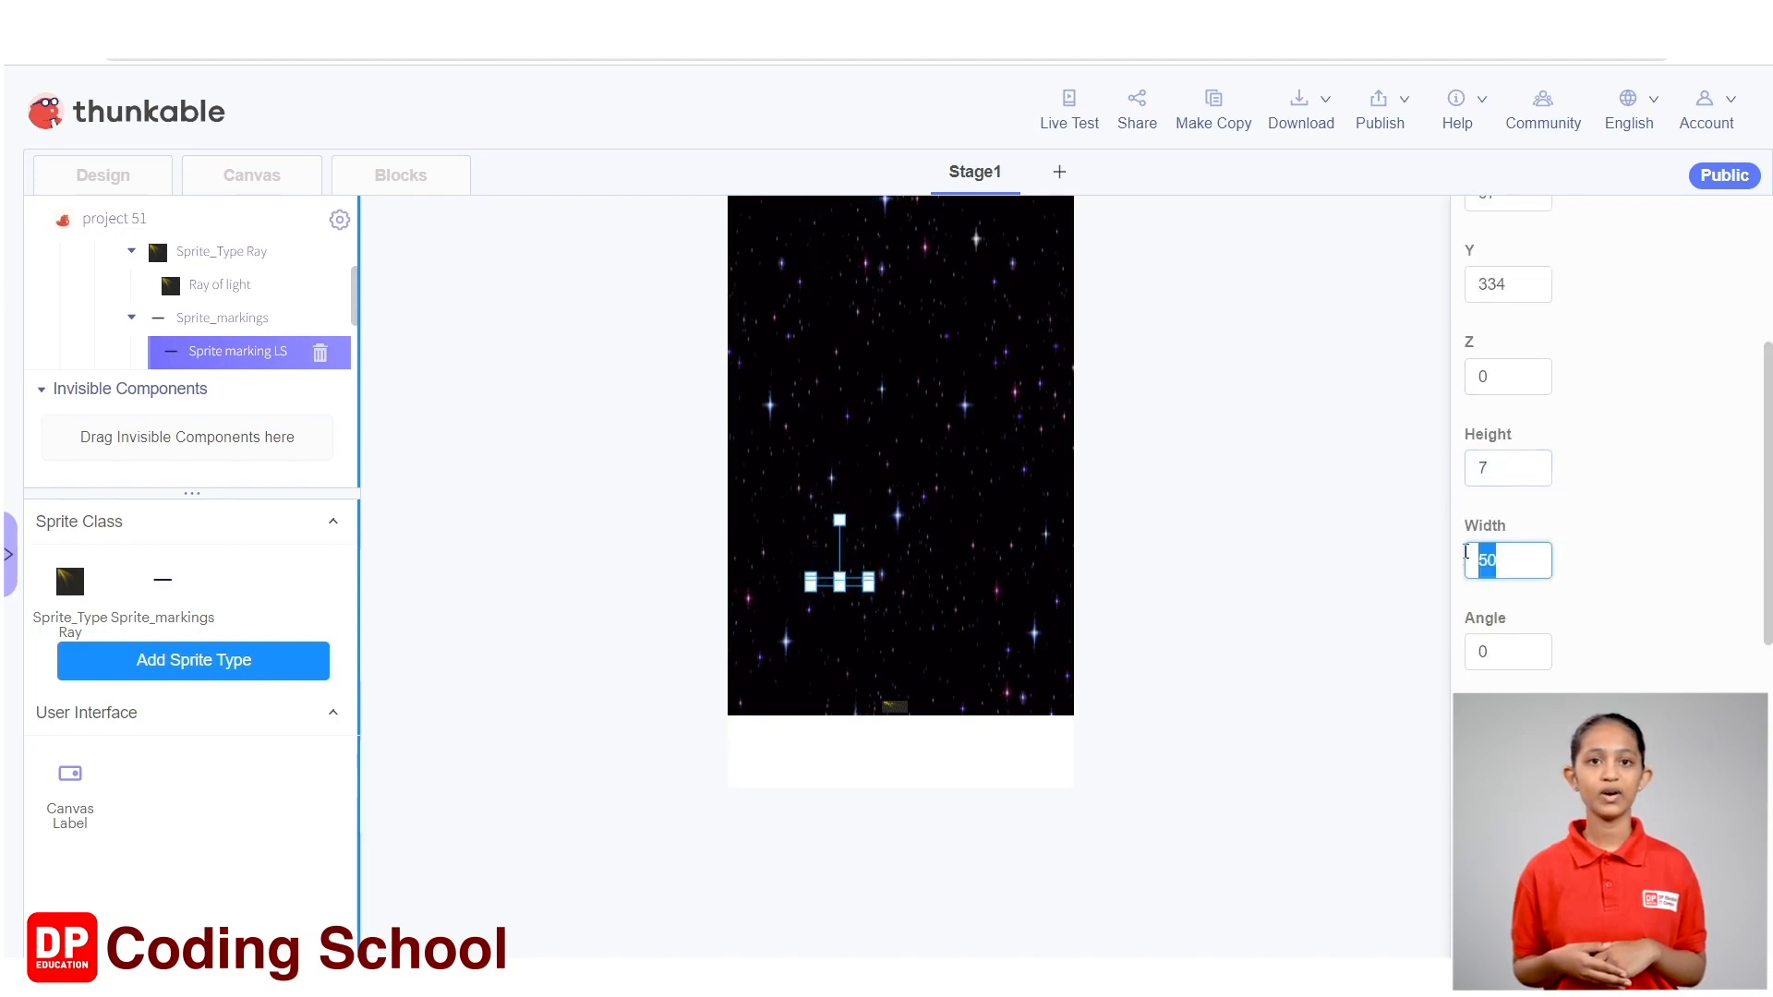
pyautogui.write('109')
pyautogui.click(1165, 535)
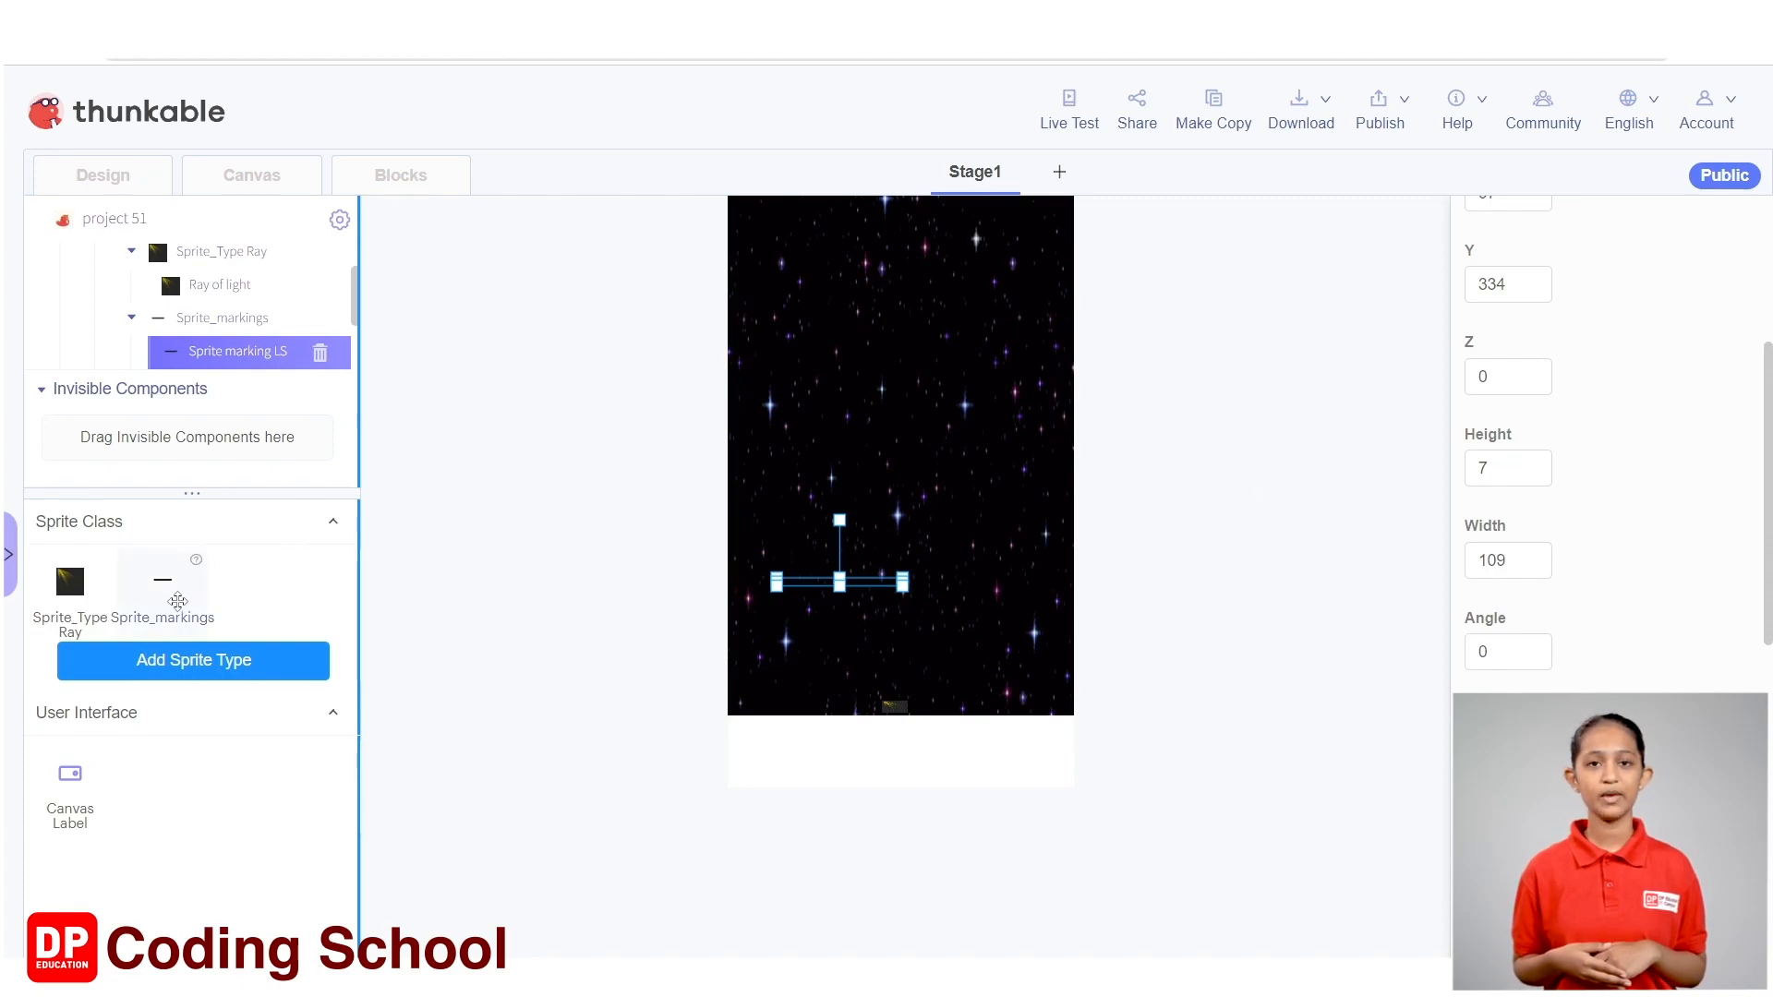
# - Place a second Sprite_markings sprite at about X 163, Y 164 on the stage and rename it "Sprite marking LM"
pyautogui.moveTo(165, 596); pyautogui.dragTo(916, 386)
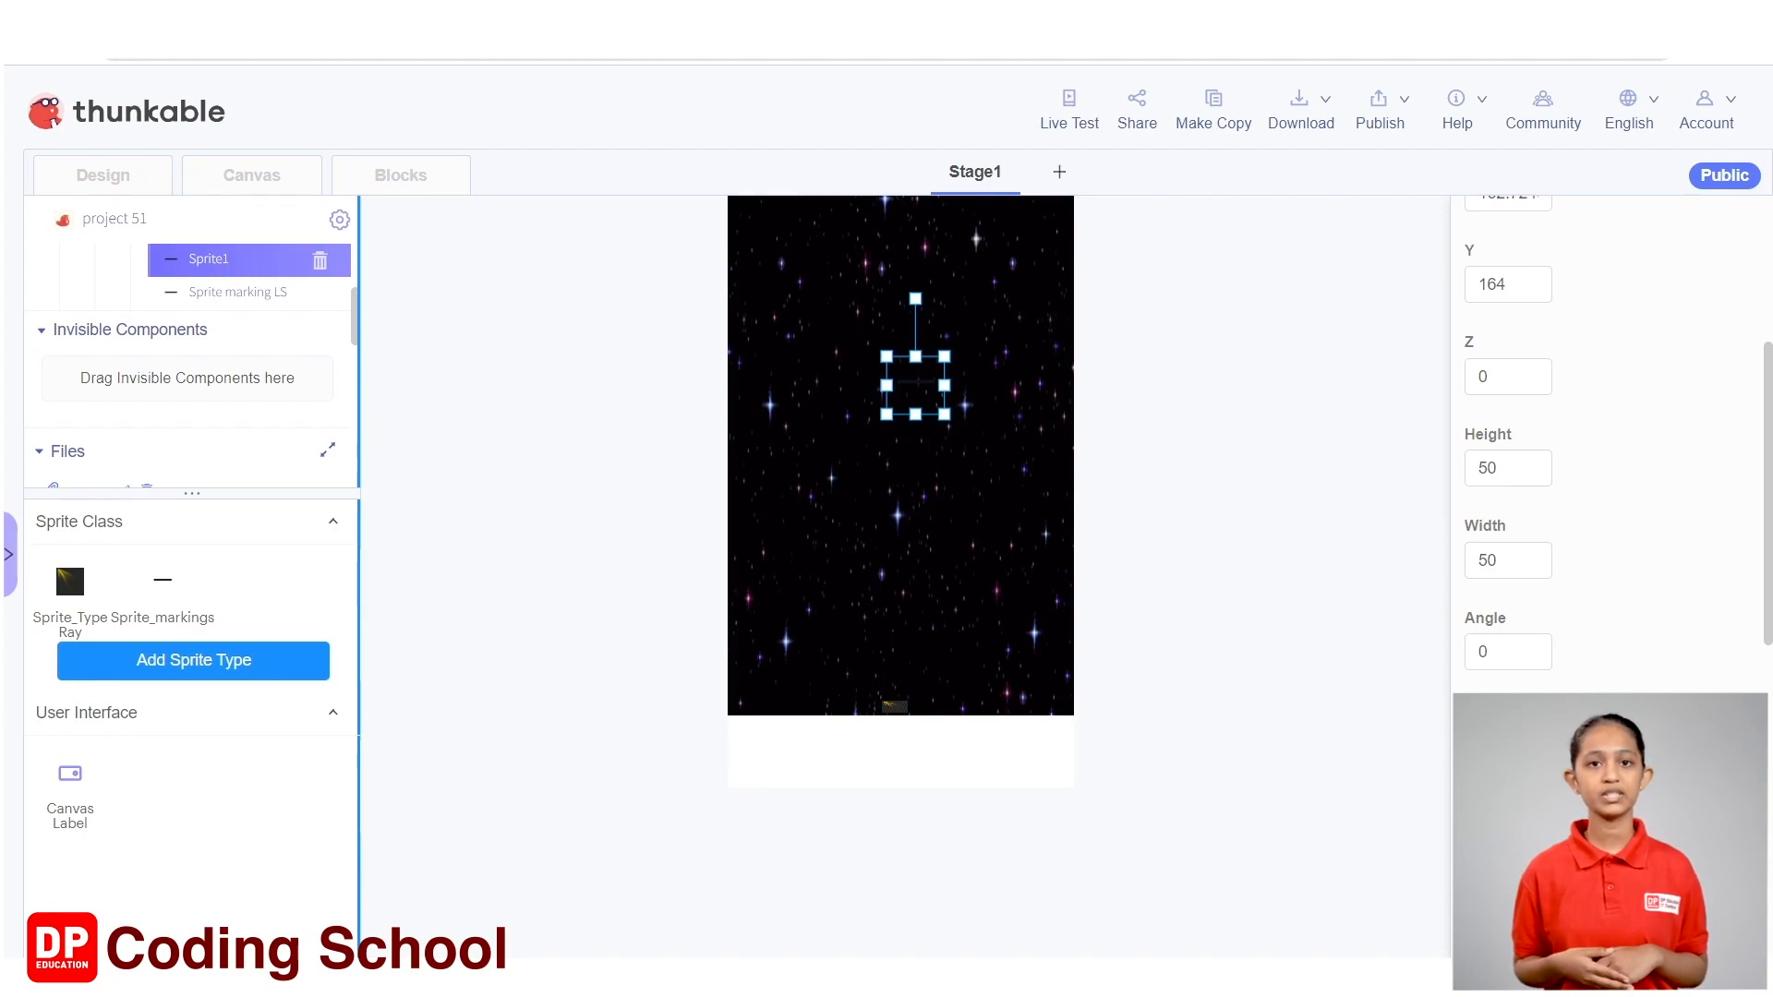
pyautogui.scroll(4, 1662, 277)
pyautogui.click(1652, 230)
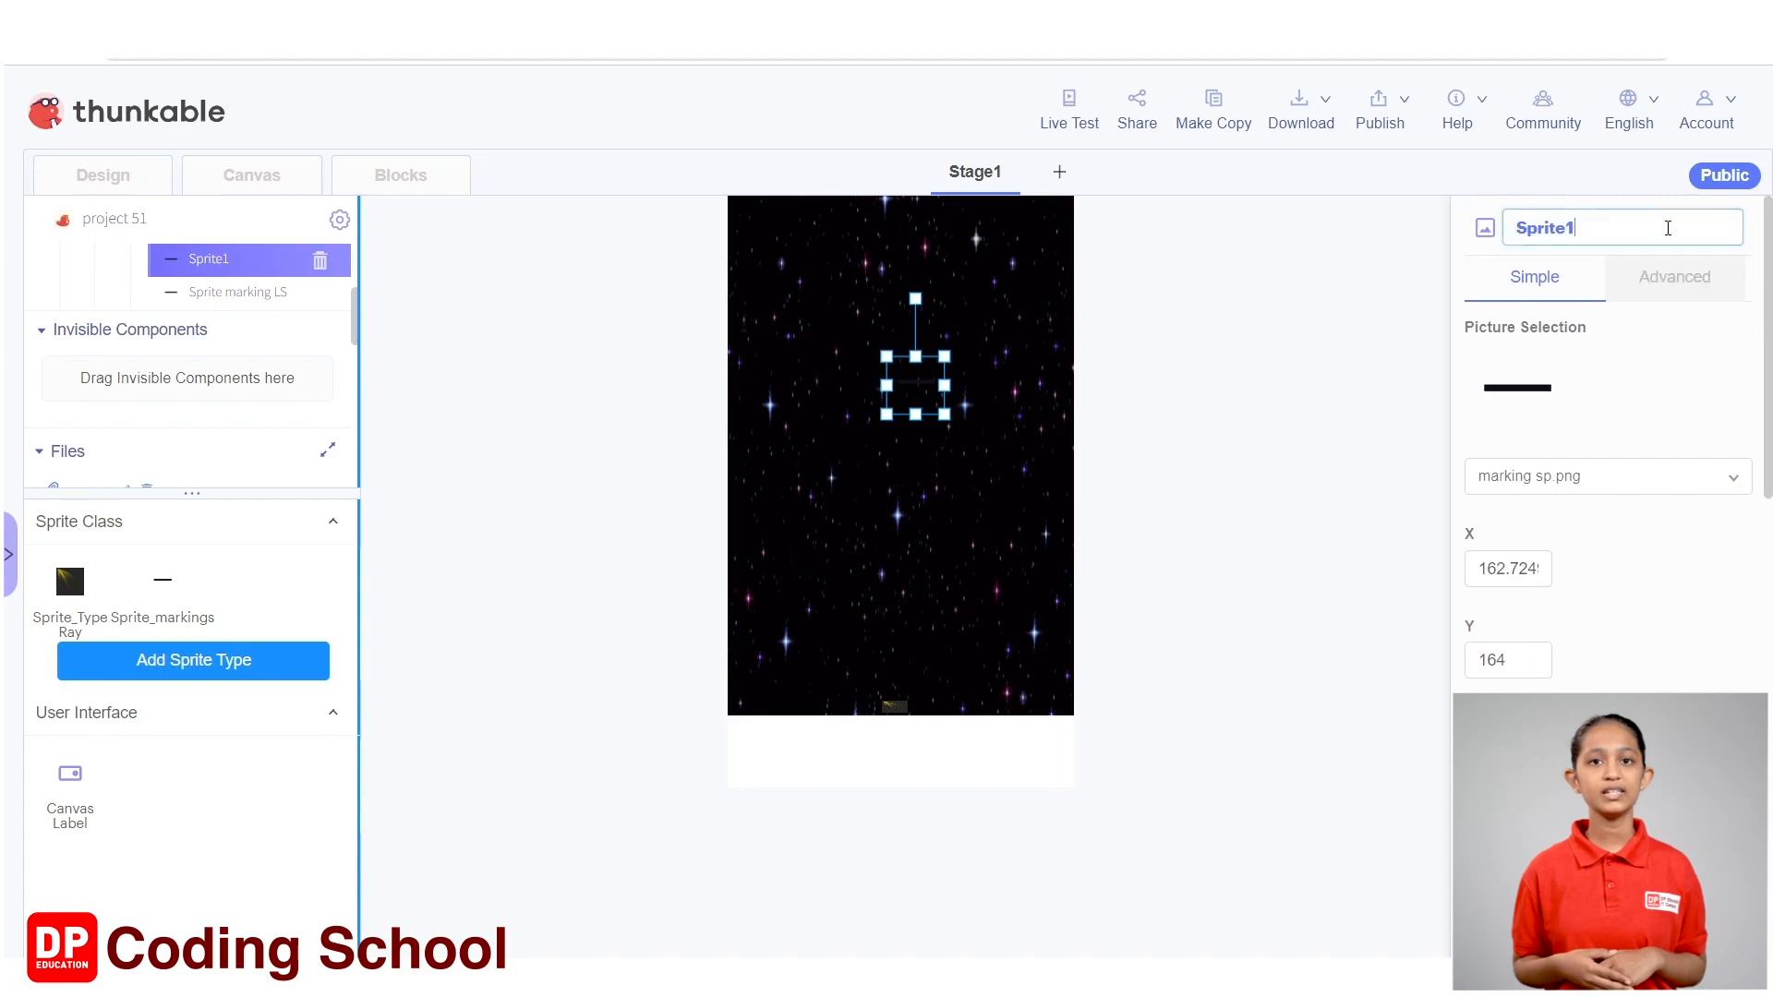
pyautogui.write('mar')
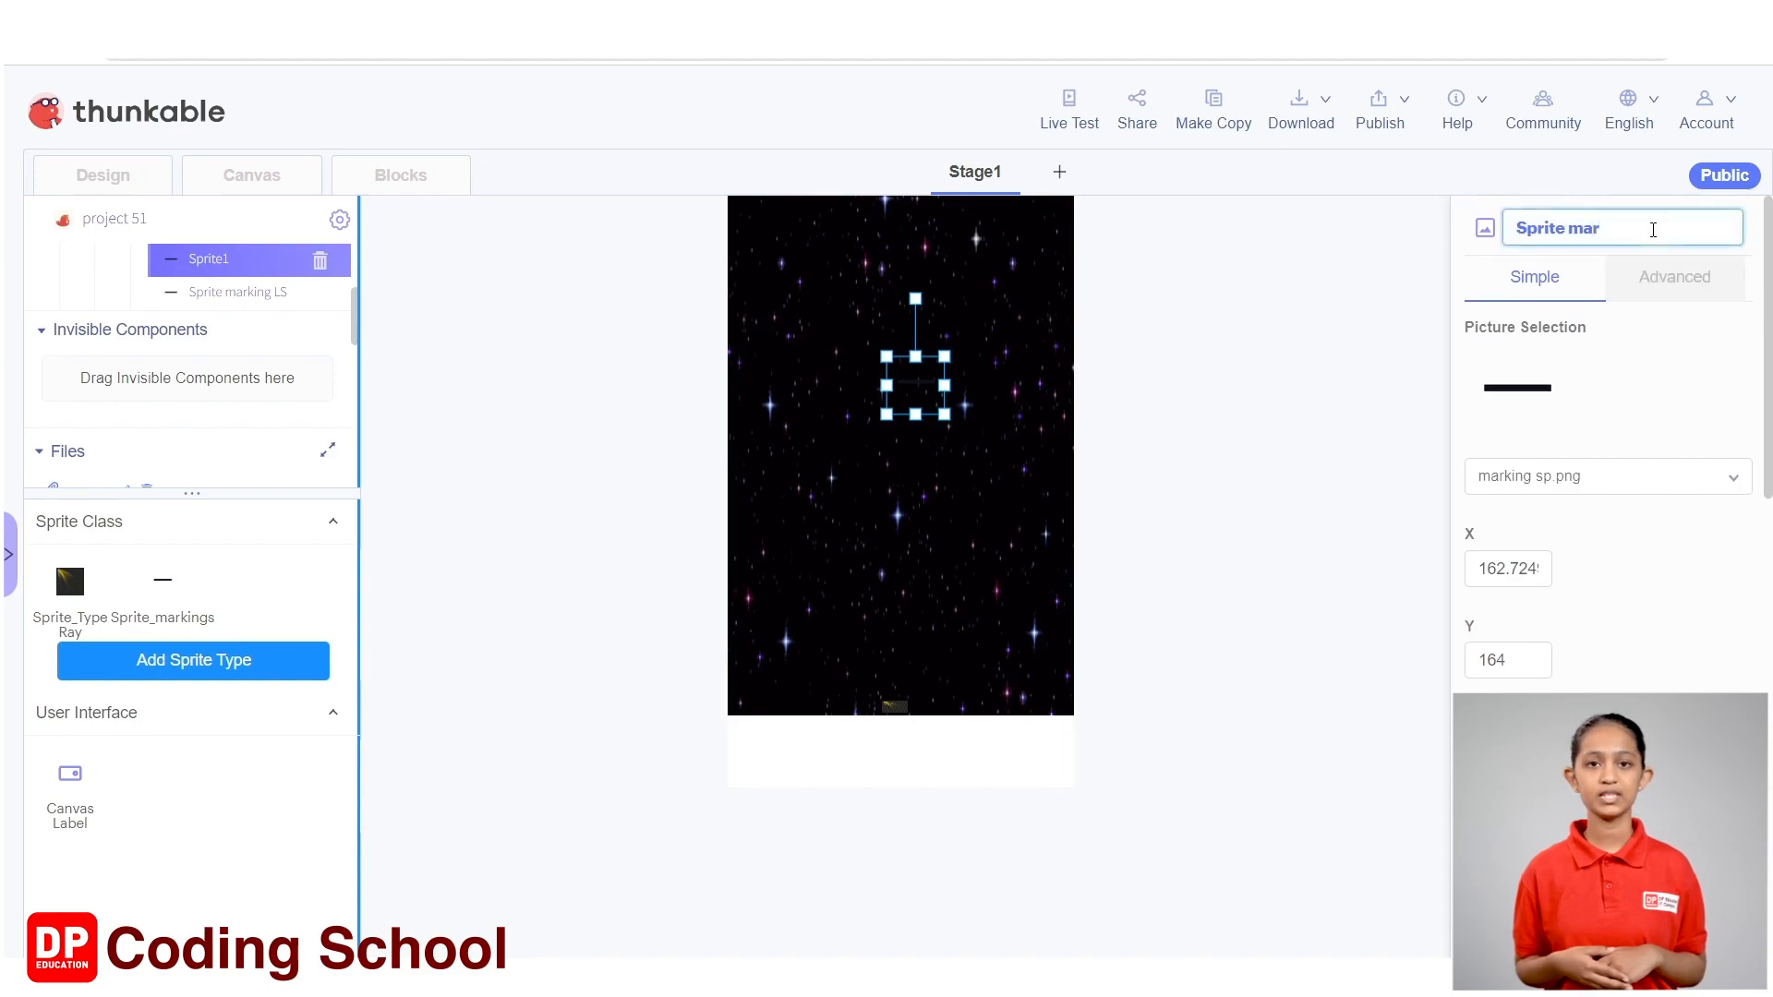
pyautogui.write('king LM')
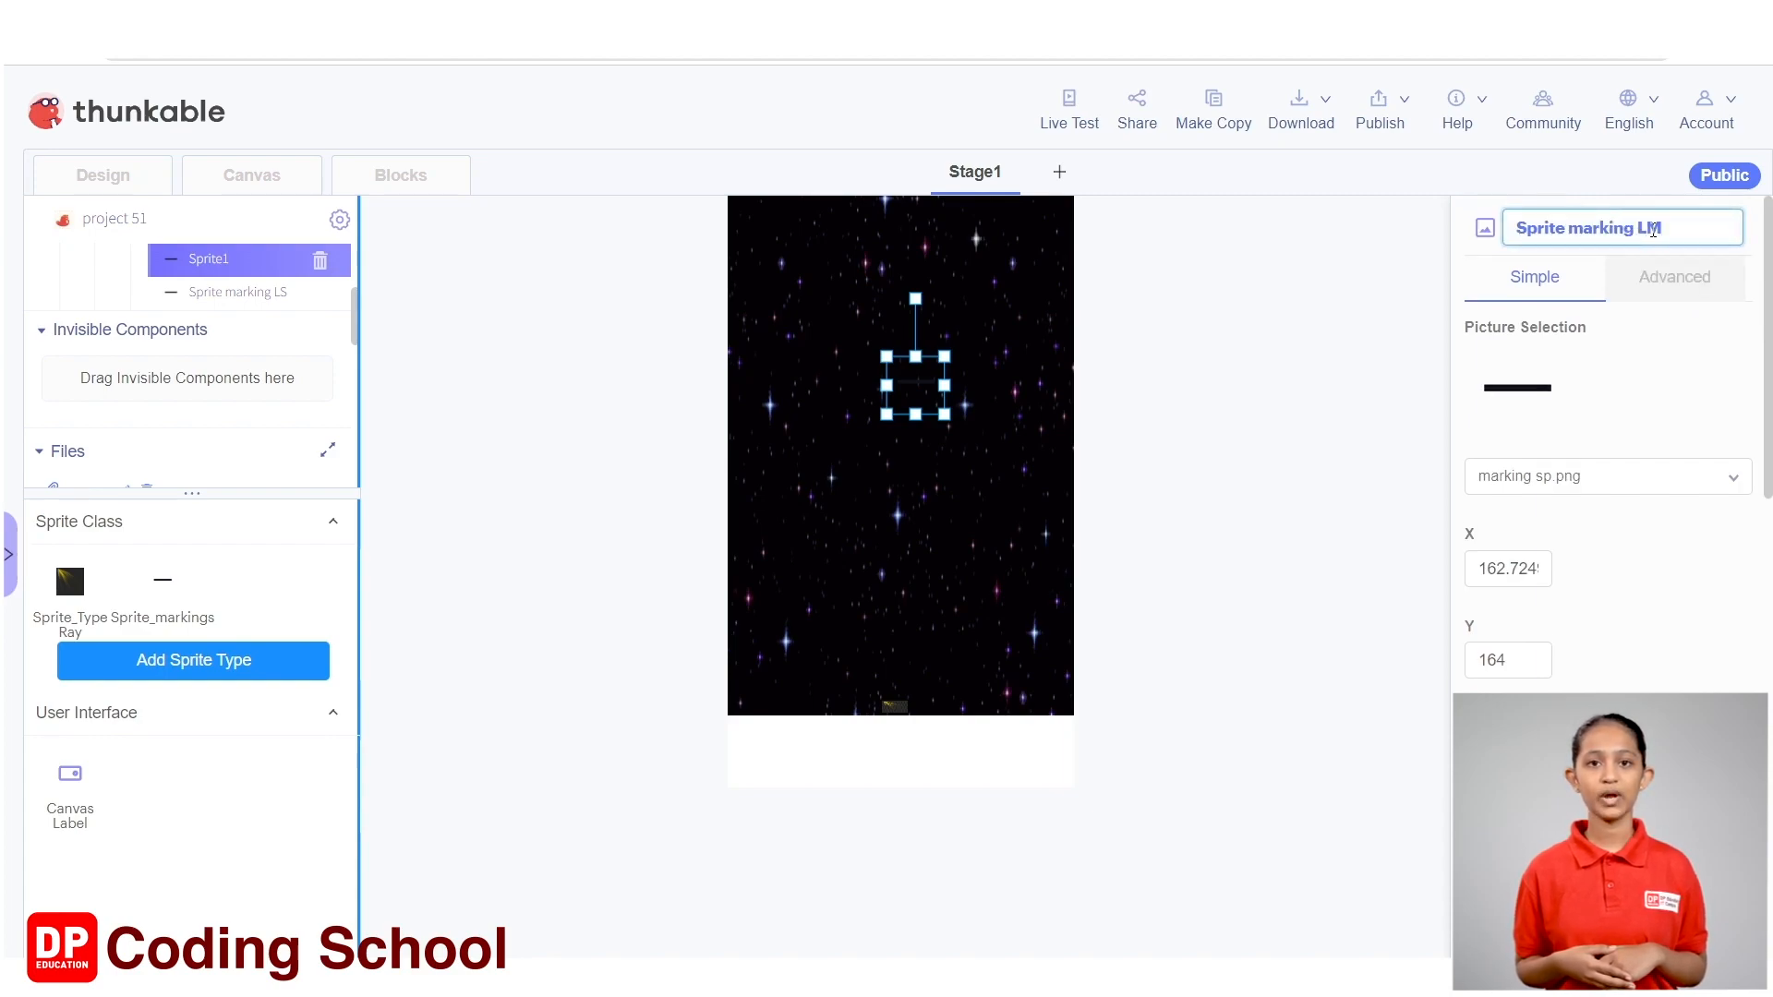
pyautogui.click(1286, 467)
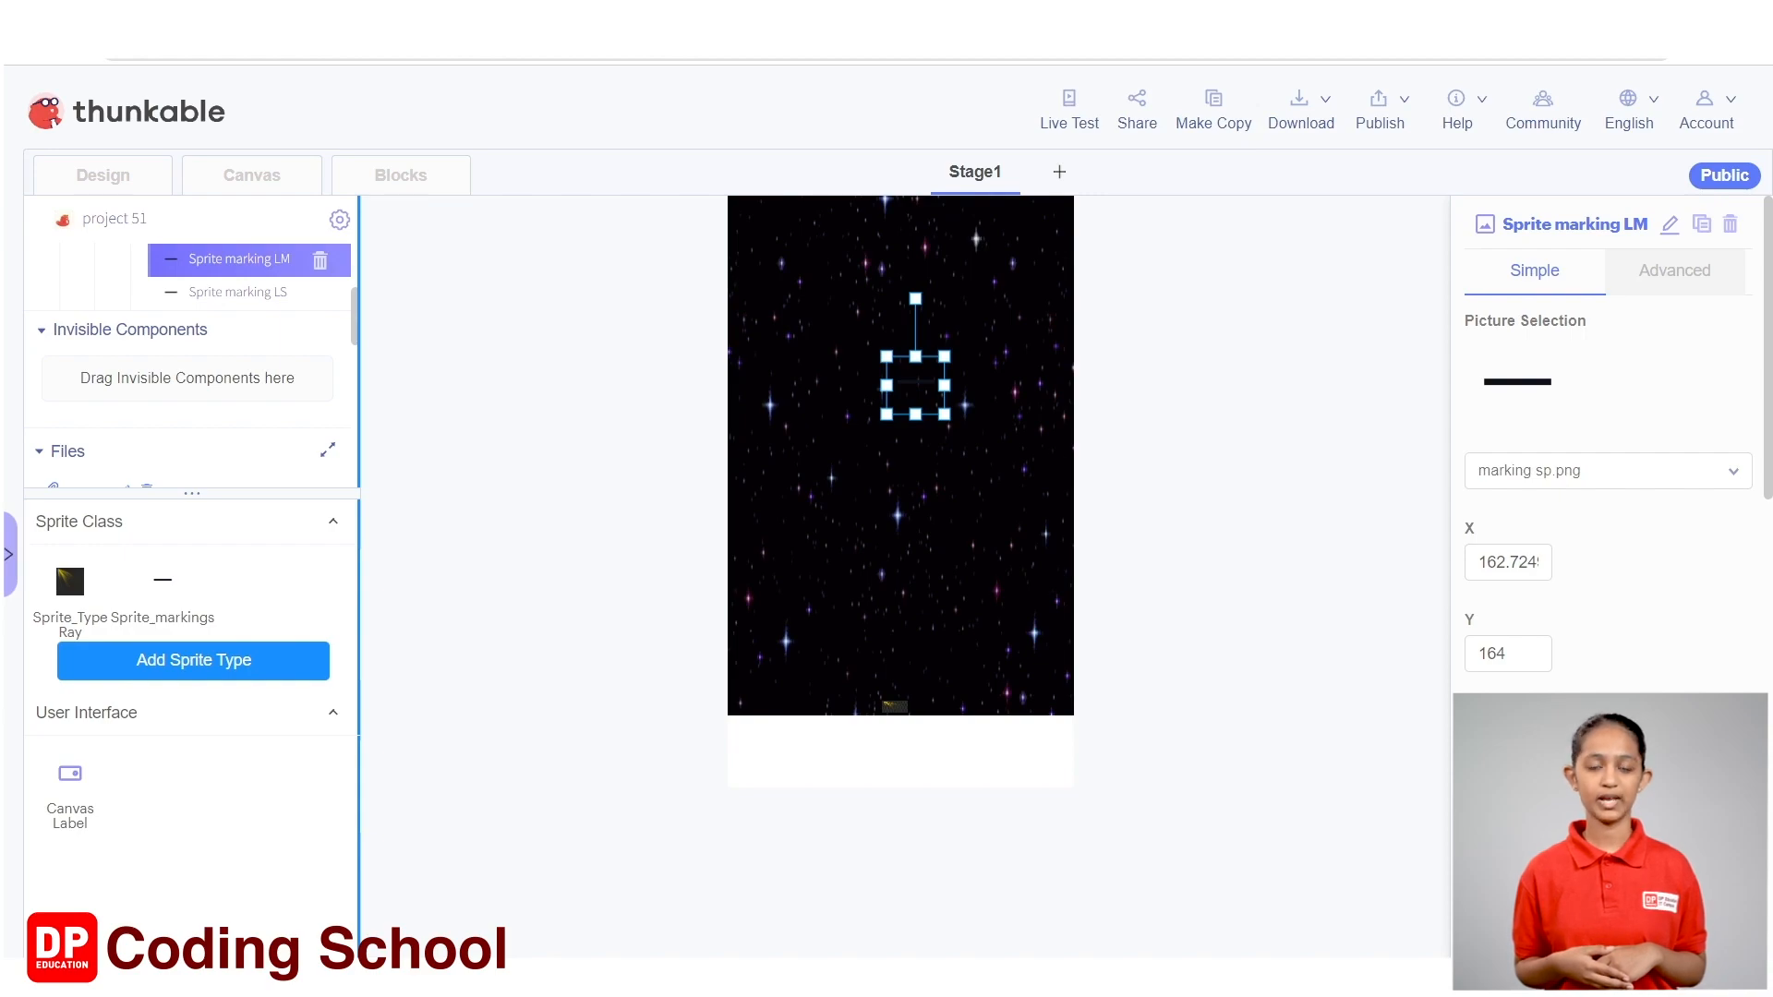
# - Position the Sprite marking LM sprite at X 97 and Y 184
pyautogui.scroll(-2, 1577, 473)
pyautogui.tripleClick(1533, 378)
pyautogui.write('9')
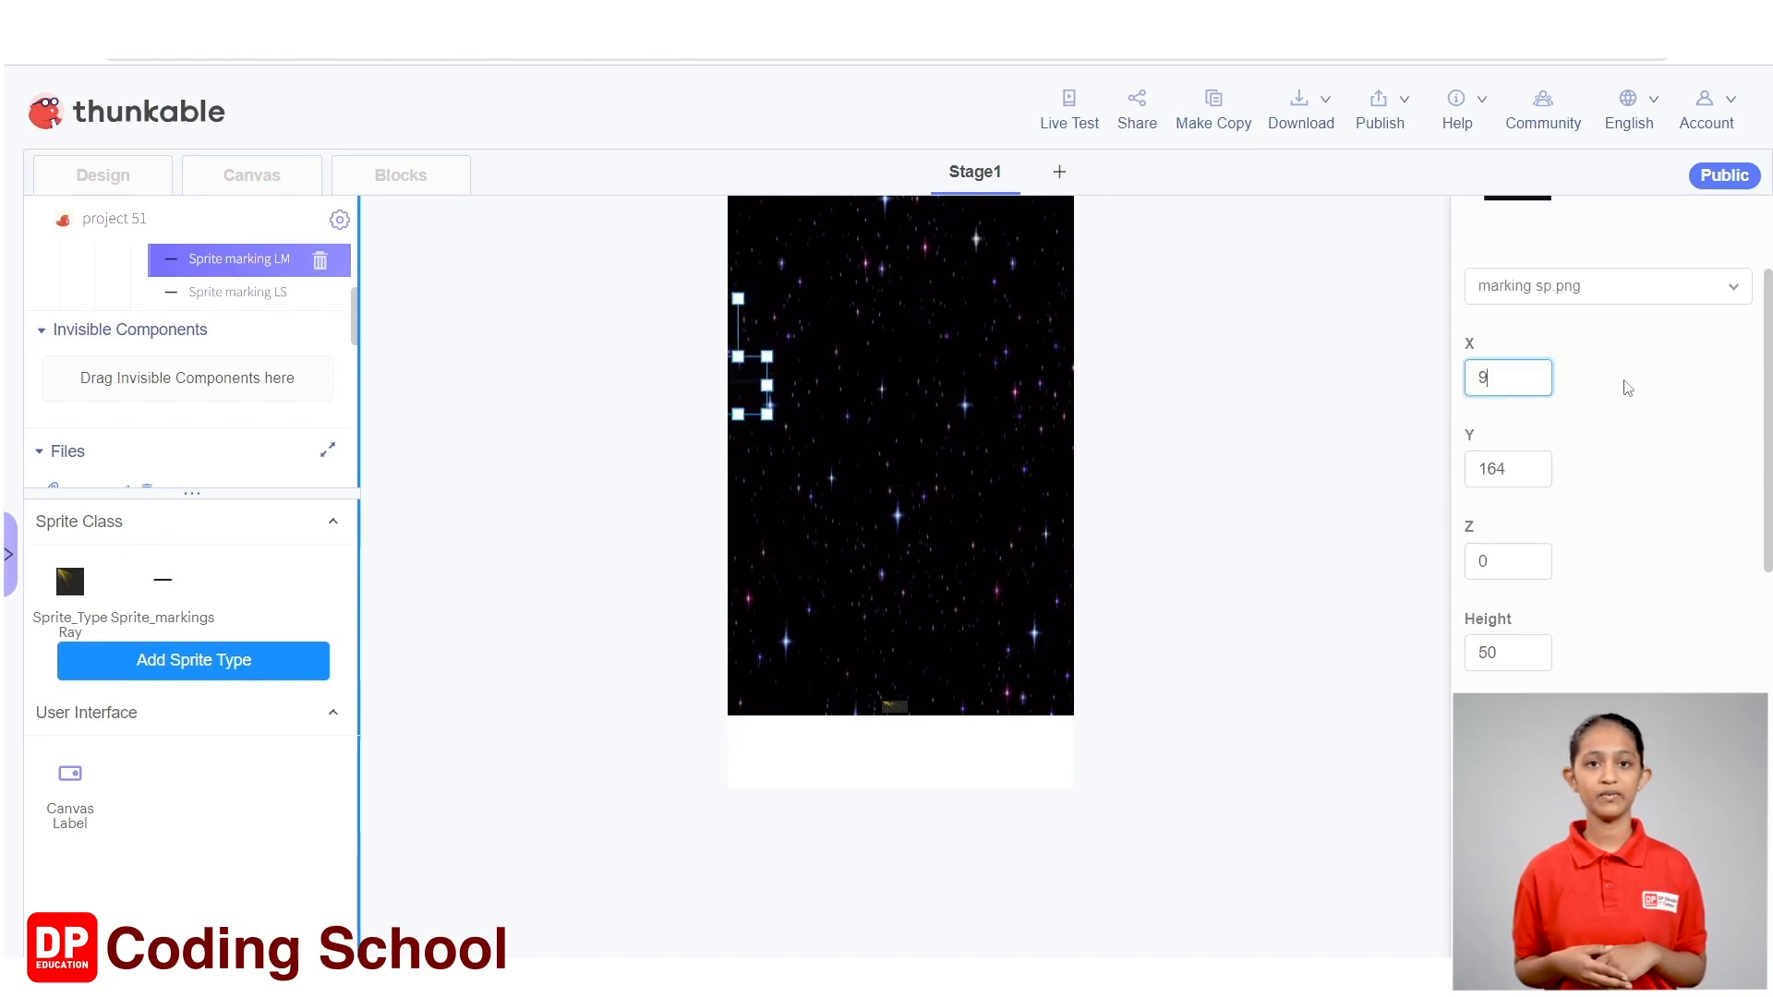
pyautogui.write('7')
pyautogui.press('Tab')
pyautogui.write('18')
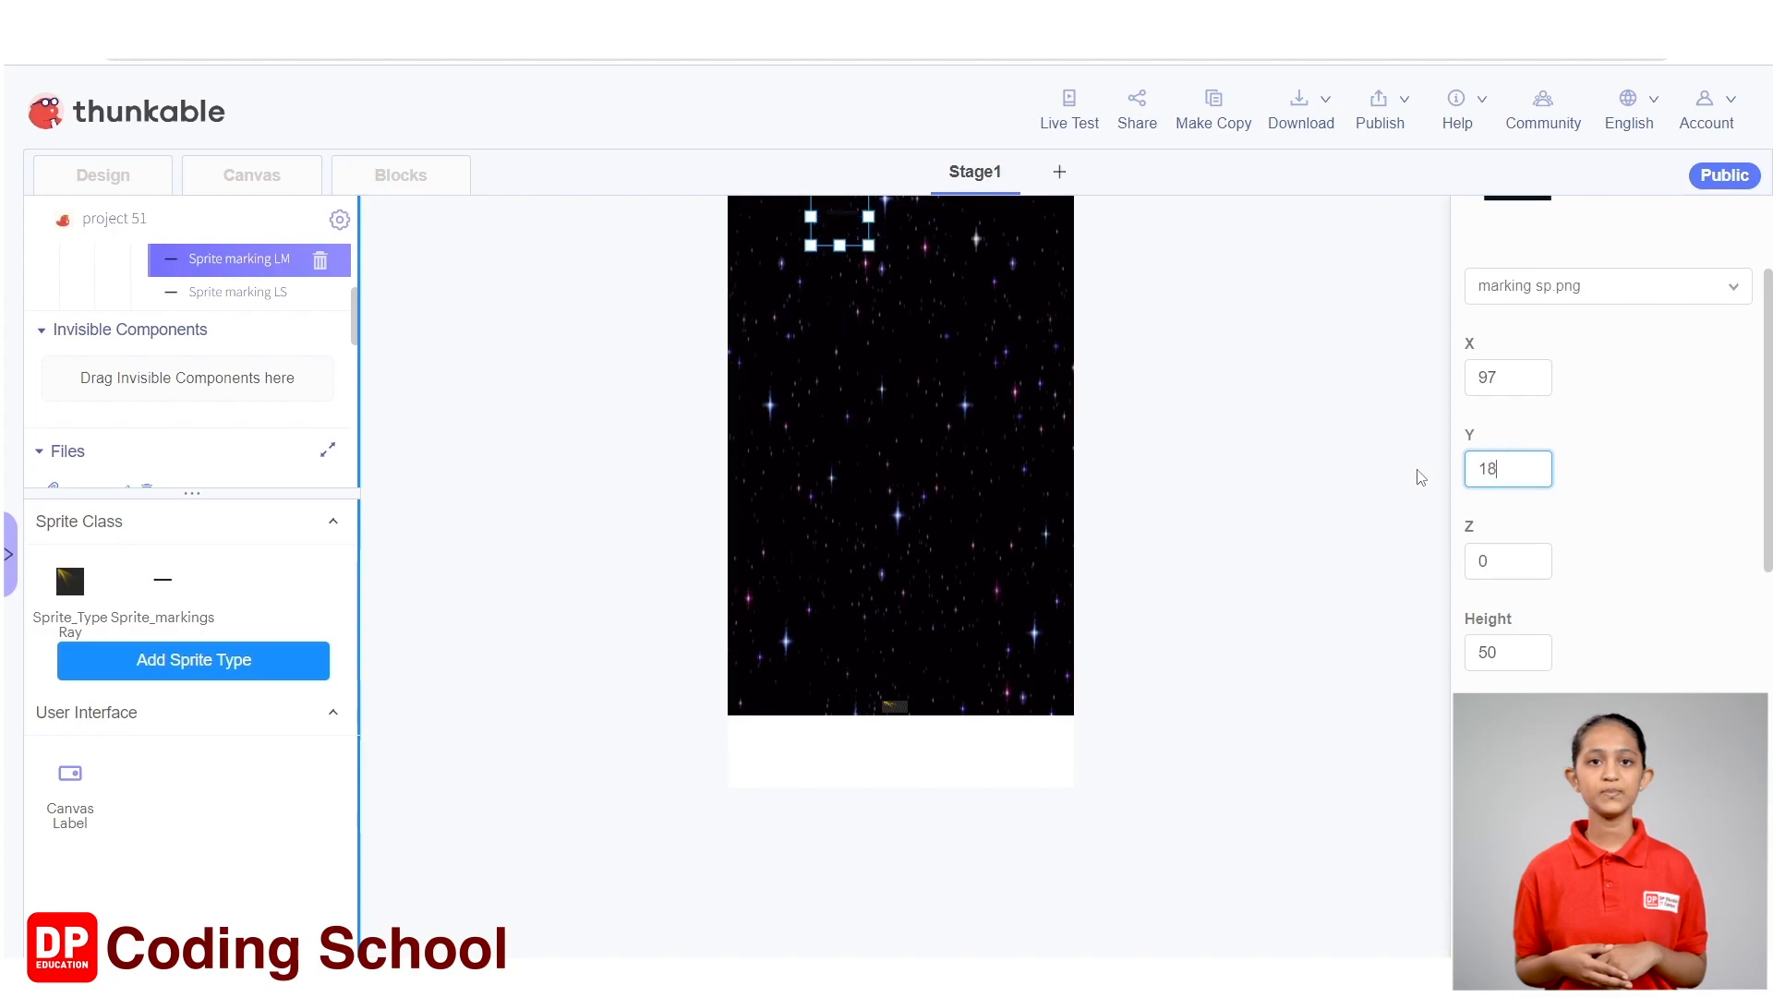
pyautogui.write('4')
pyautogui.click(1272, 462)
# - Resize the Sprite marking LM sprite to a height of 7 and a width of 109
pyautogui.scroll(-3, 1537, 471)
pyautogui.scroll(1, 1534, 393)
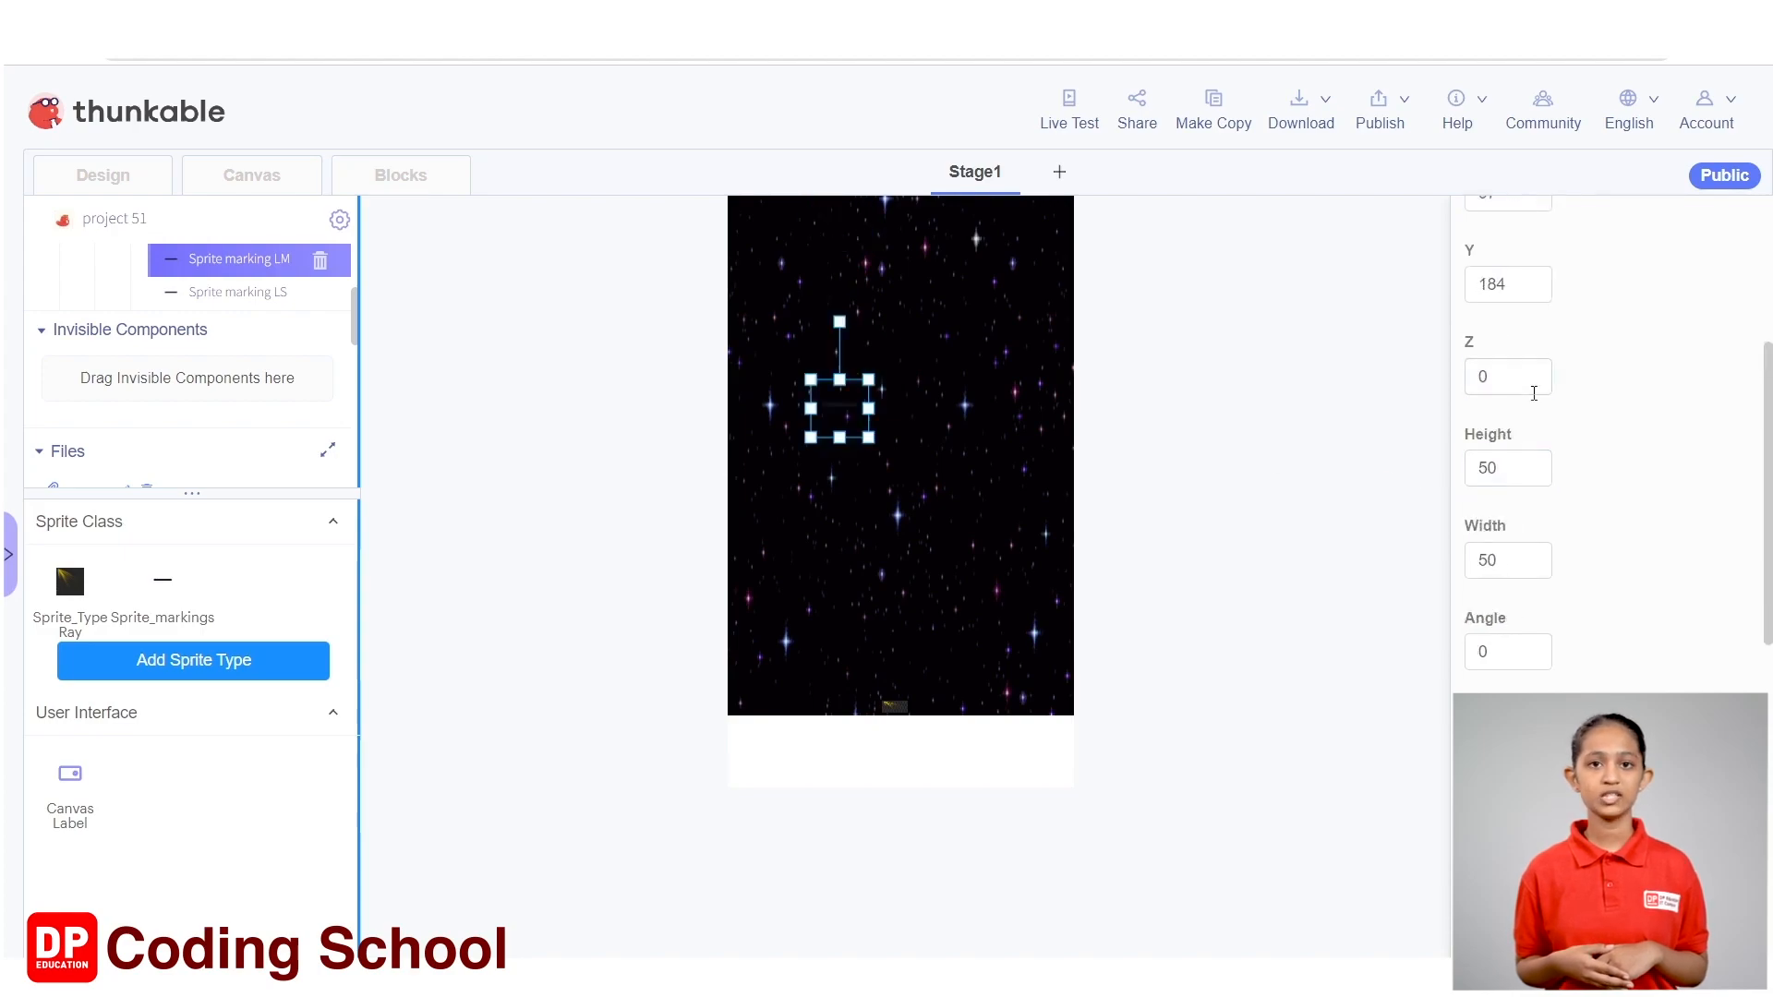
pyautogui.moveTo(1525, 468); pyautogui.dragTo(1463, 469)
pyautogui.write('7')
pyautogui.moveTo(1528, 560); pyautogui.dragTo(1447, 573)
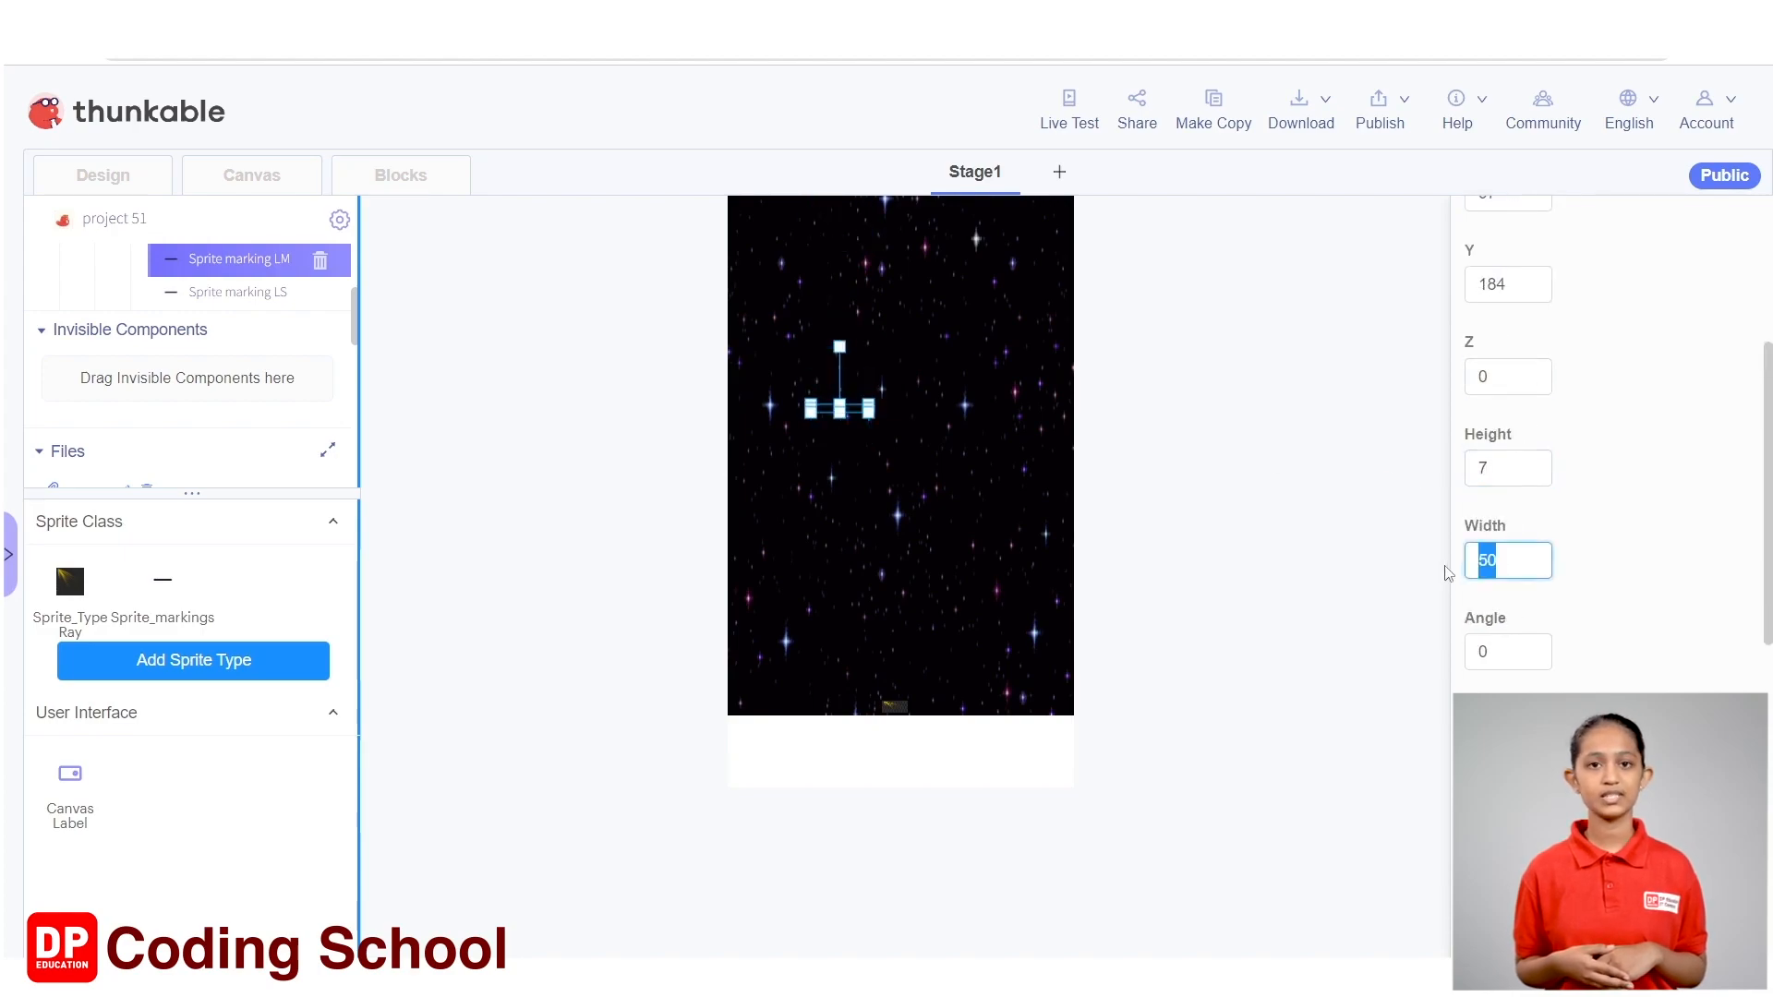
pyautogui.write('109')
pyautogui.click(1238, 531)
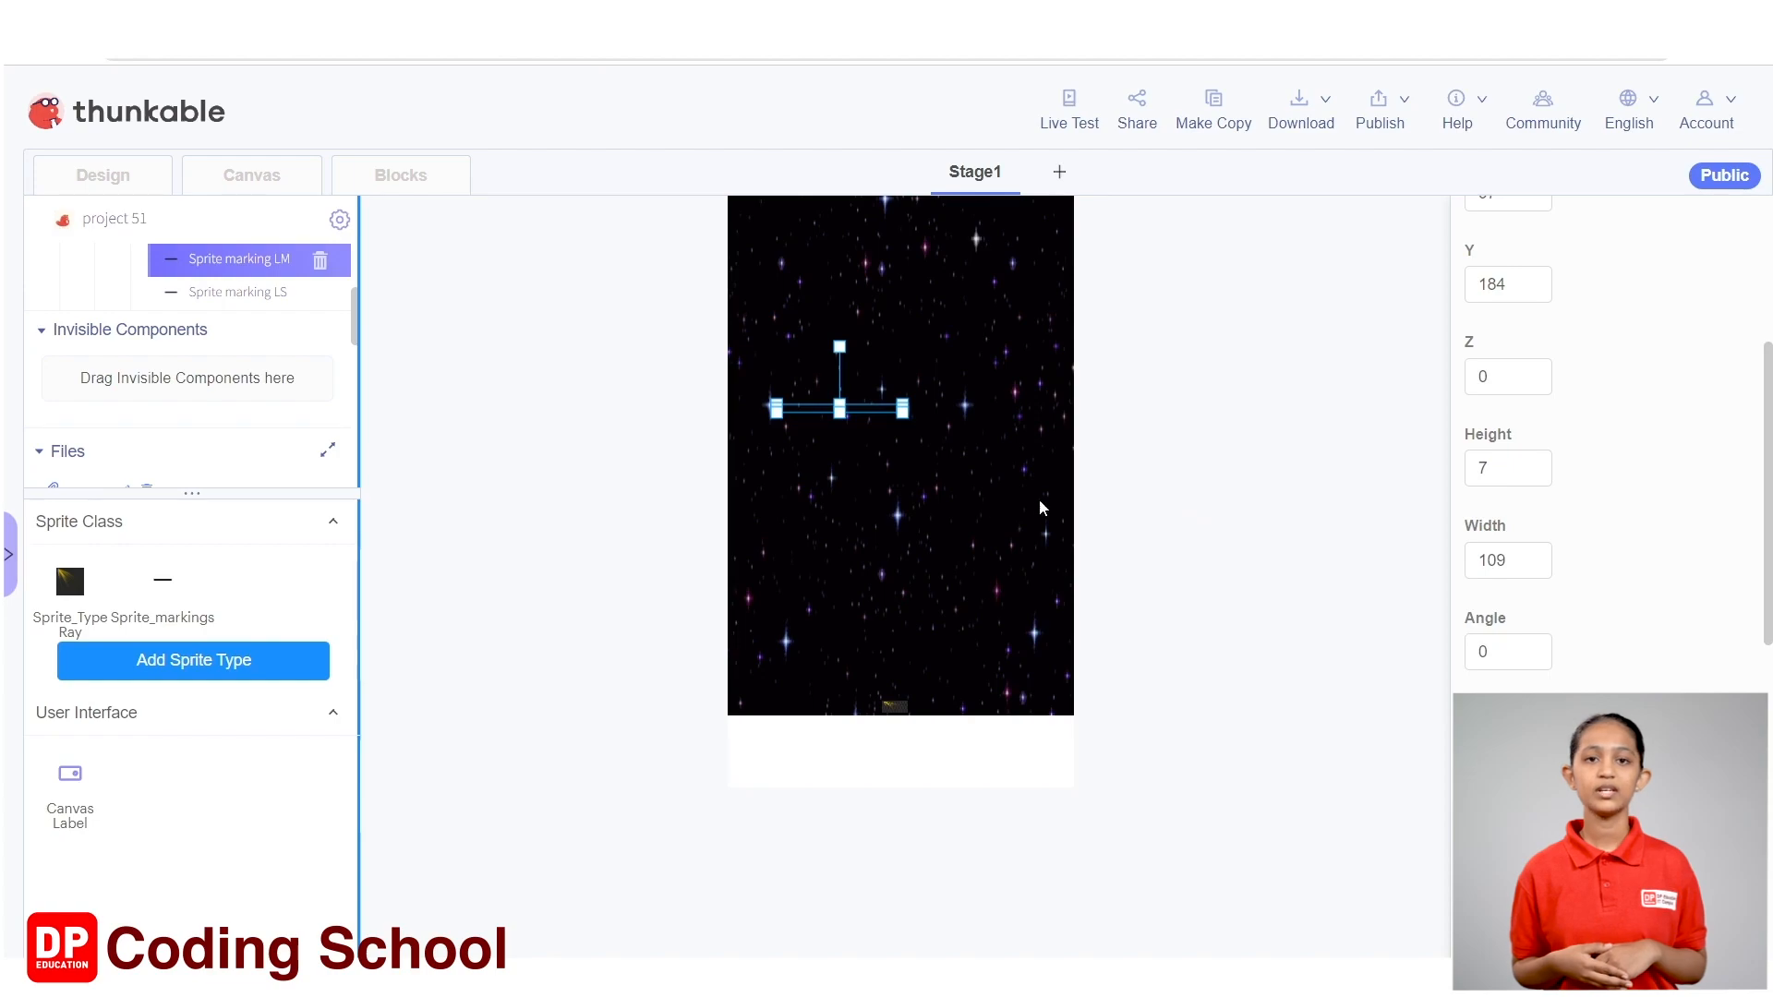
pyautogui.click(224, 293)
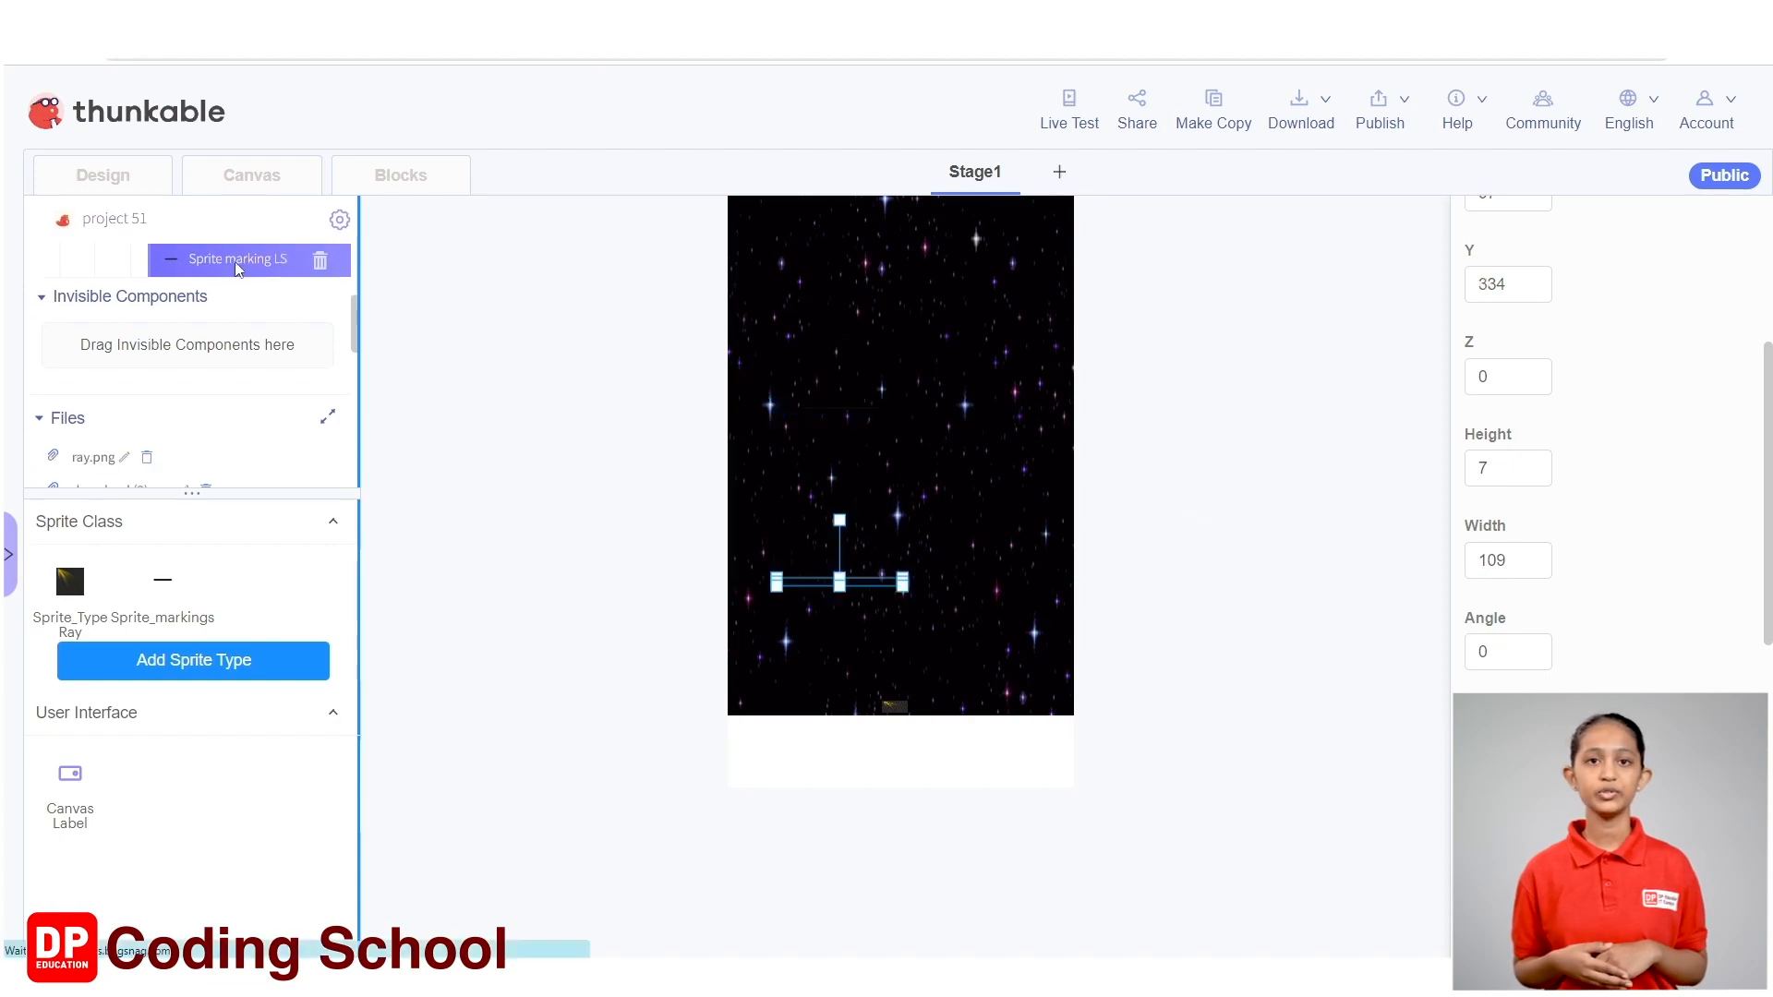
pyautogui.scroll(-2, 237, 268)
pyautogui.scroll(5, 237, 294)
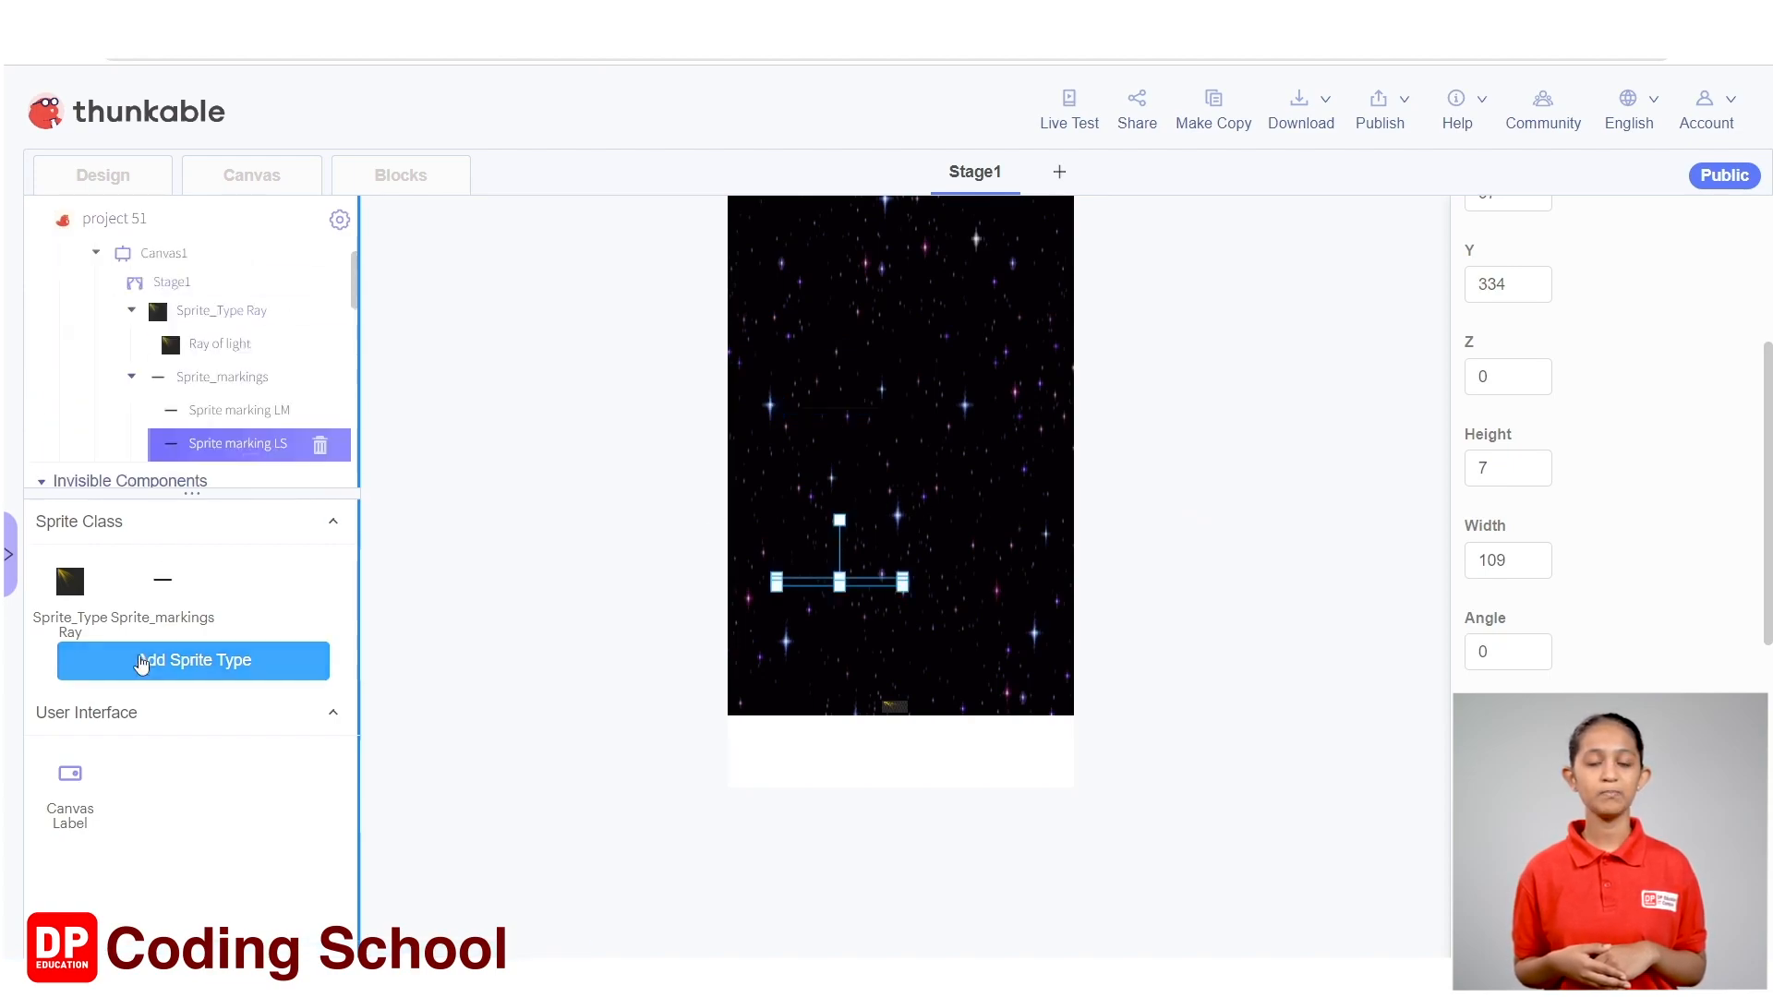
# - Place a third Sprite_markings sprite at about X 193, Y 179 on the stage and rename it "Sprite marking LY"
pyautogui.moveTo(160, 598); pyautogui.dragTo(950, 403)
pyautogui.scroll(4, 1551, 350)
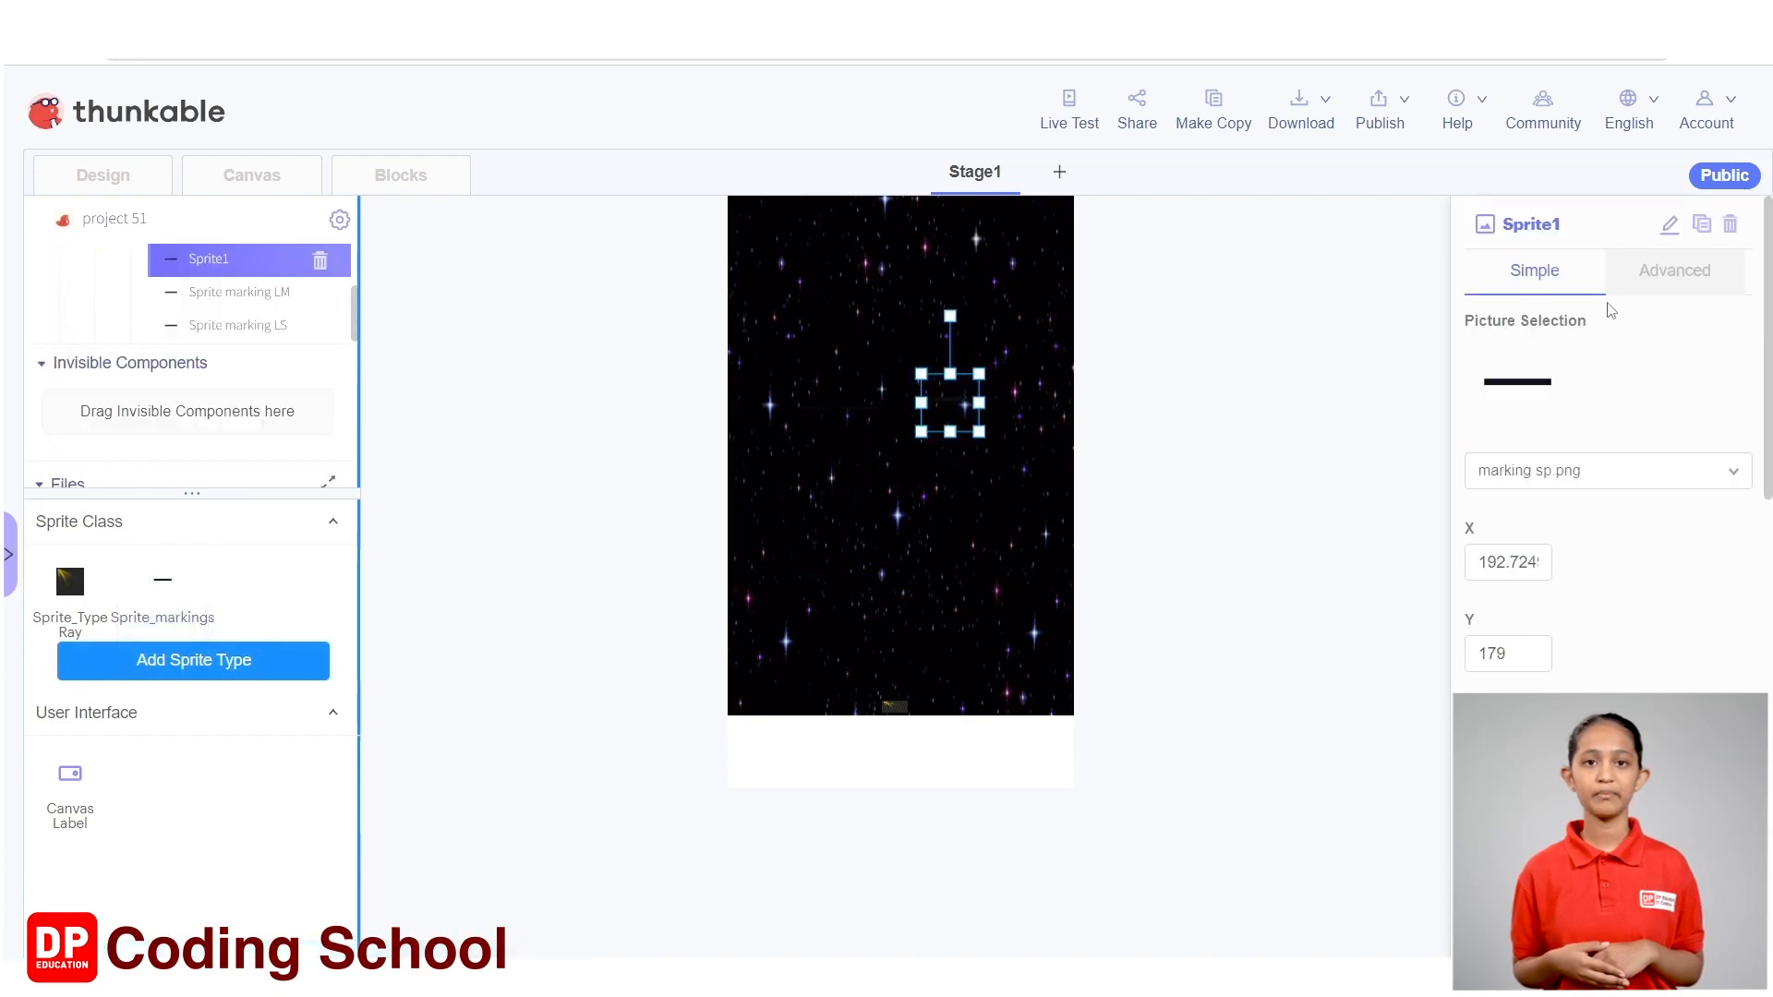
pyautogui.click(1679, 231)
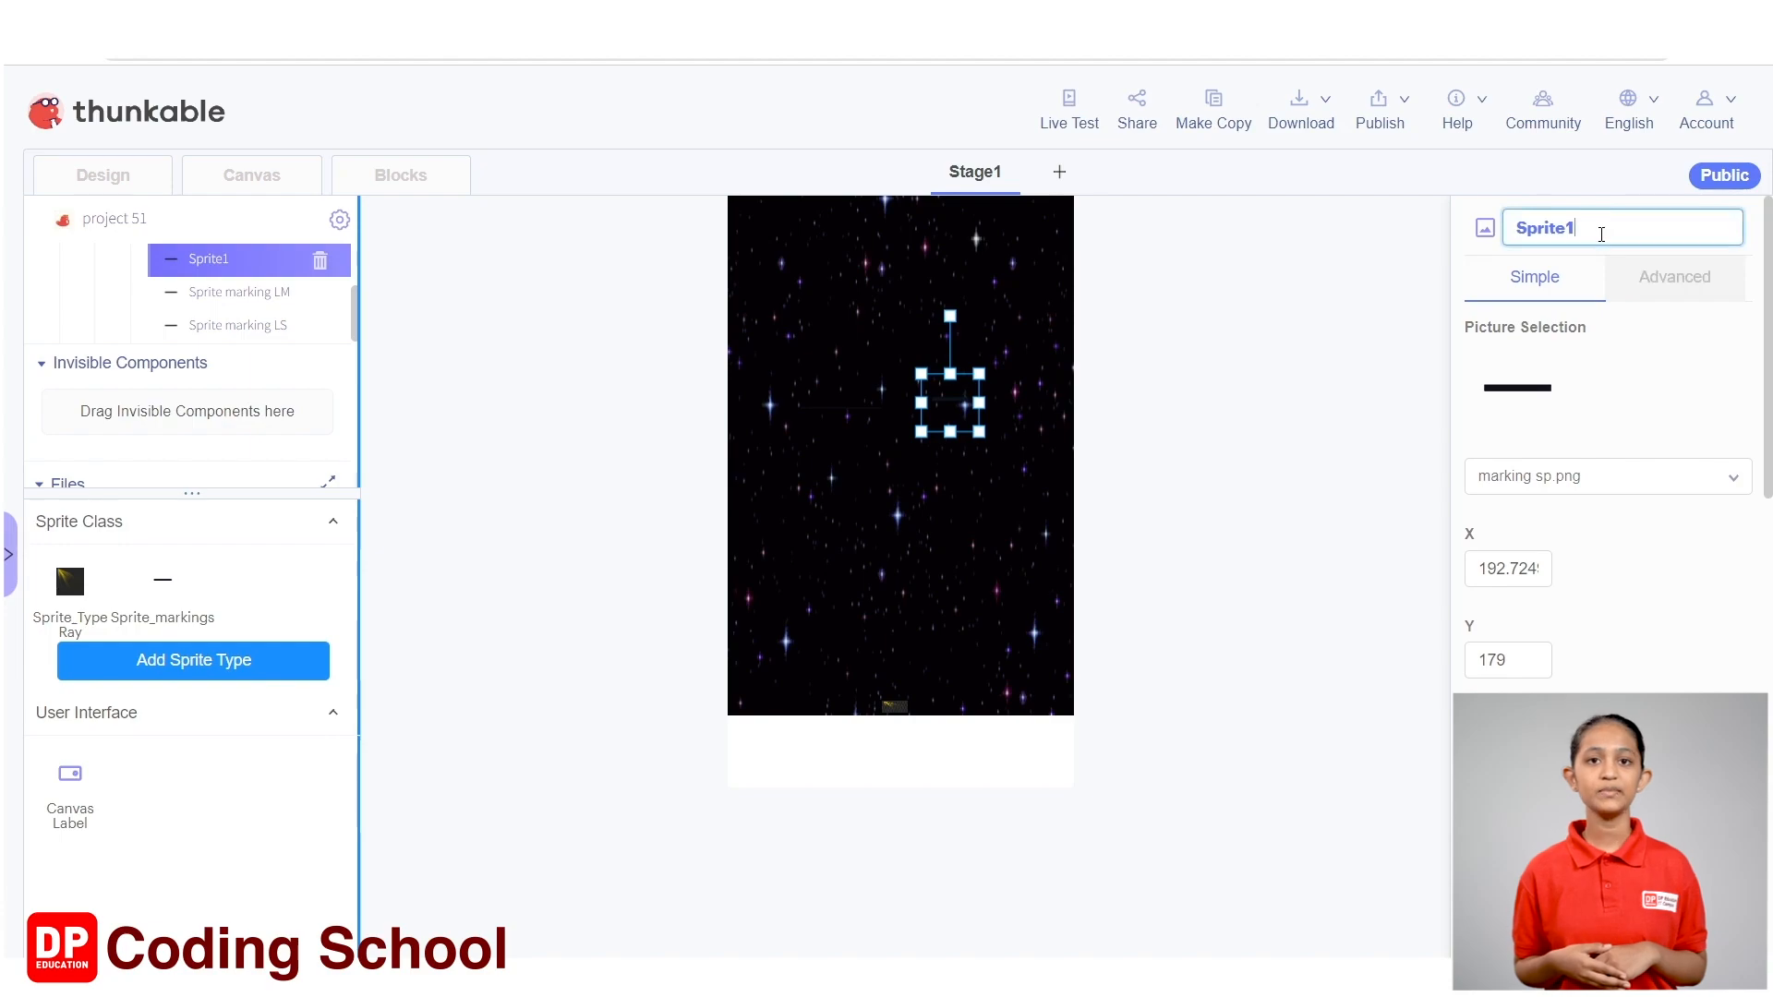
pyautogui.press('BackSpace')
pyautogui.write('marking LY')
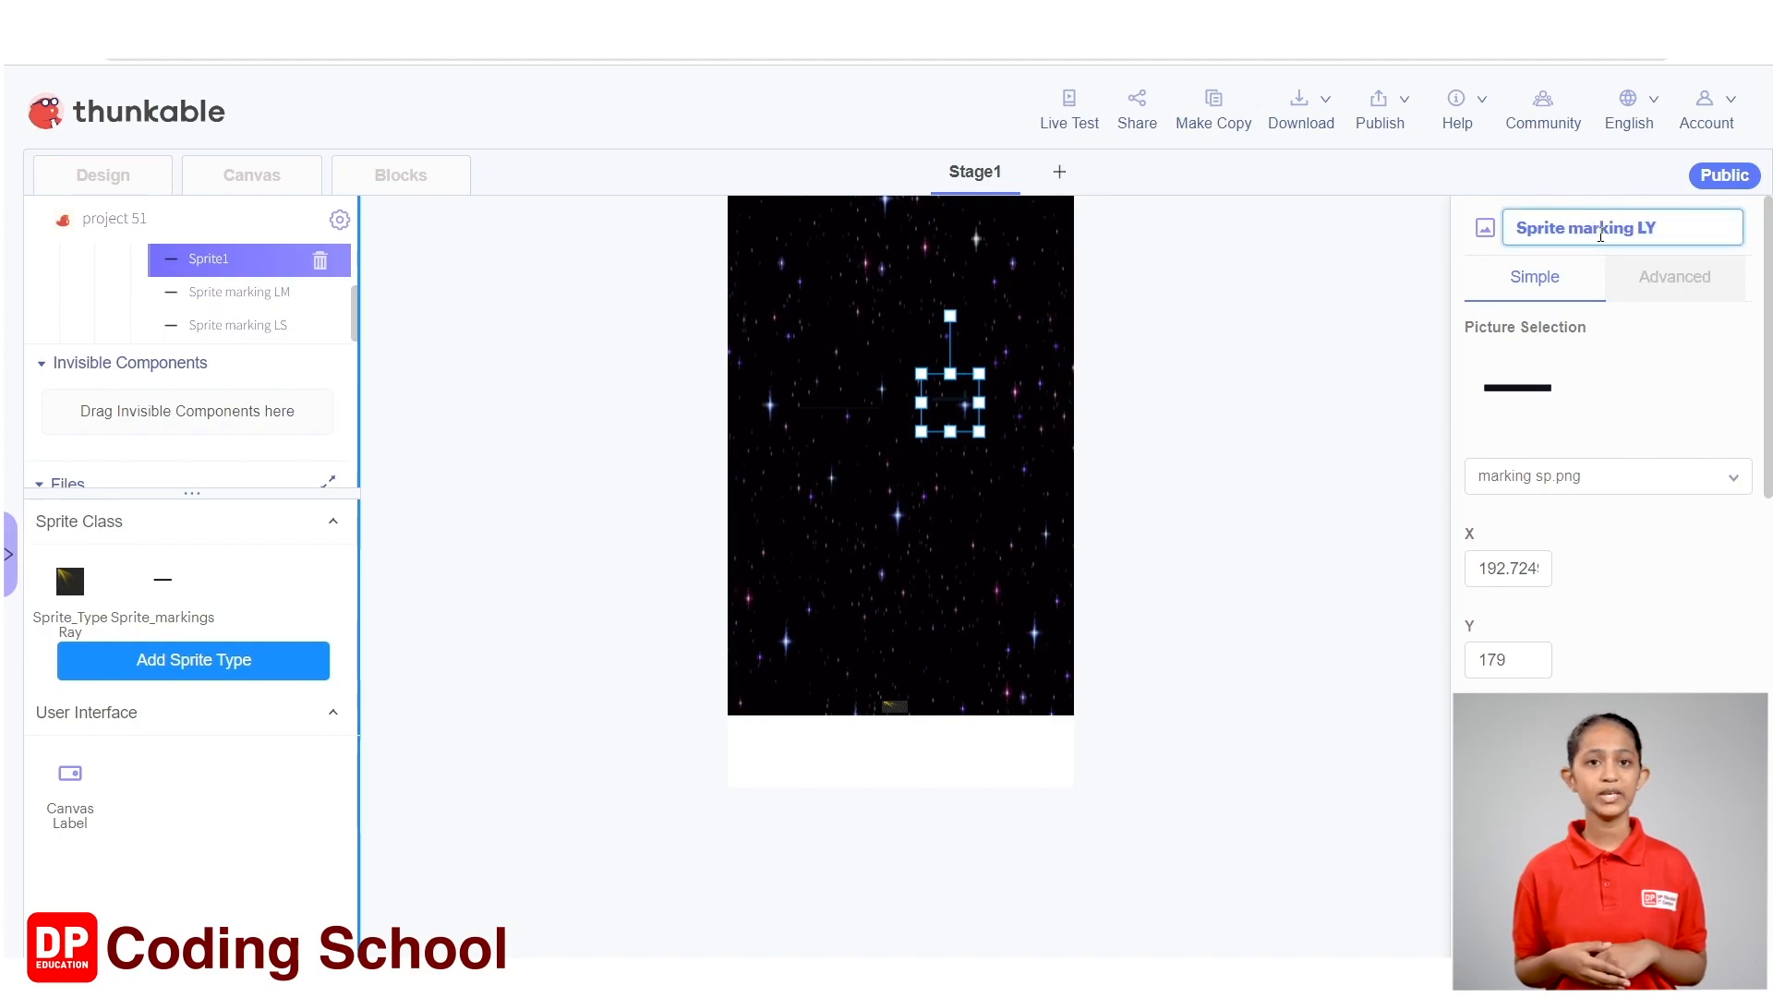
pyautogui.press('Return')
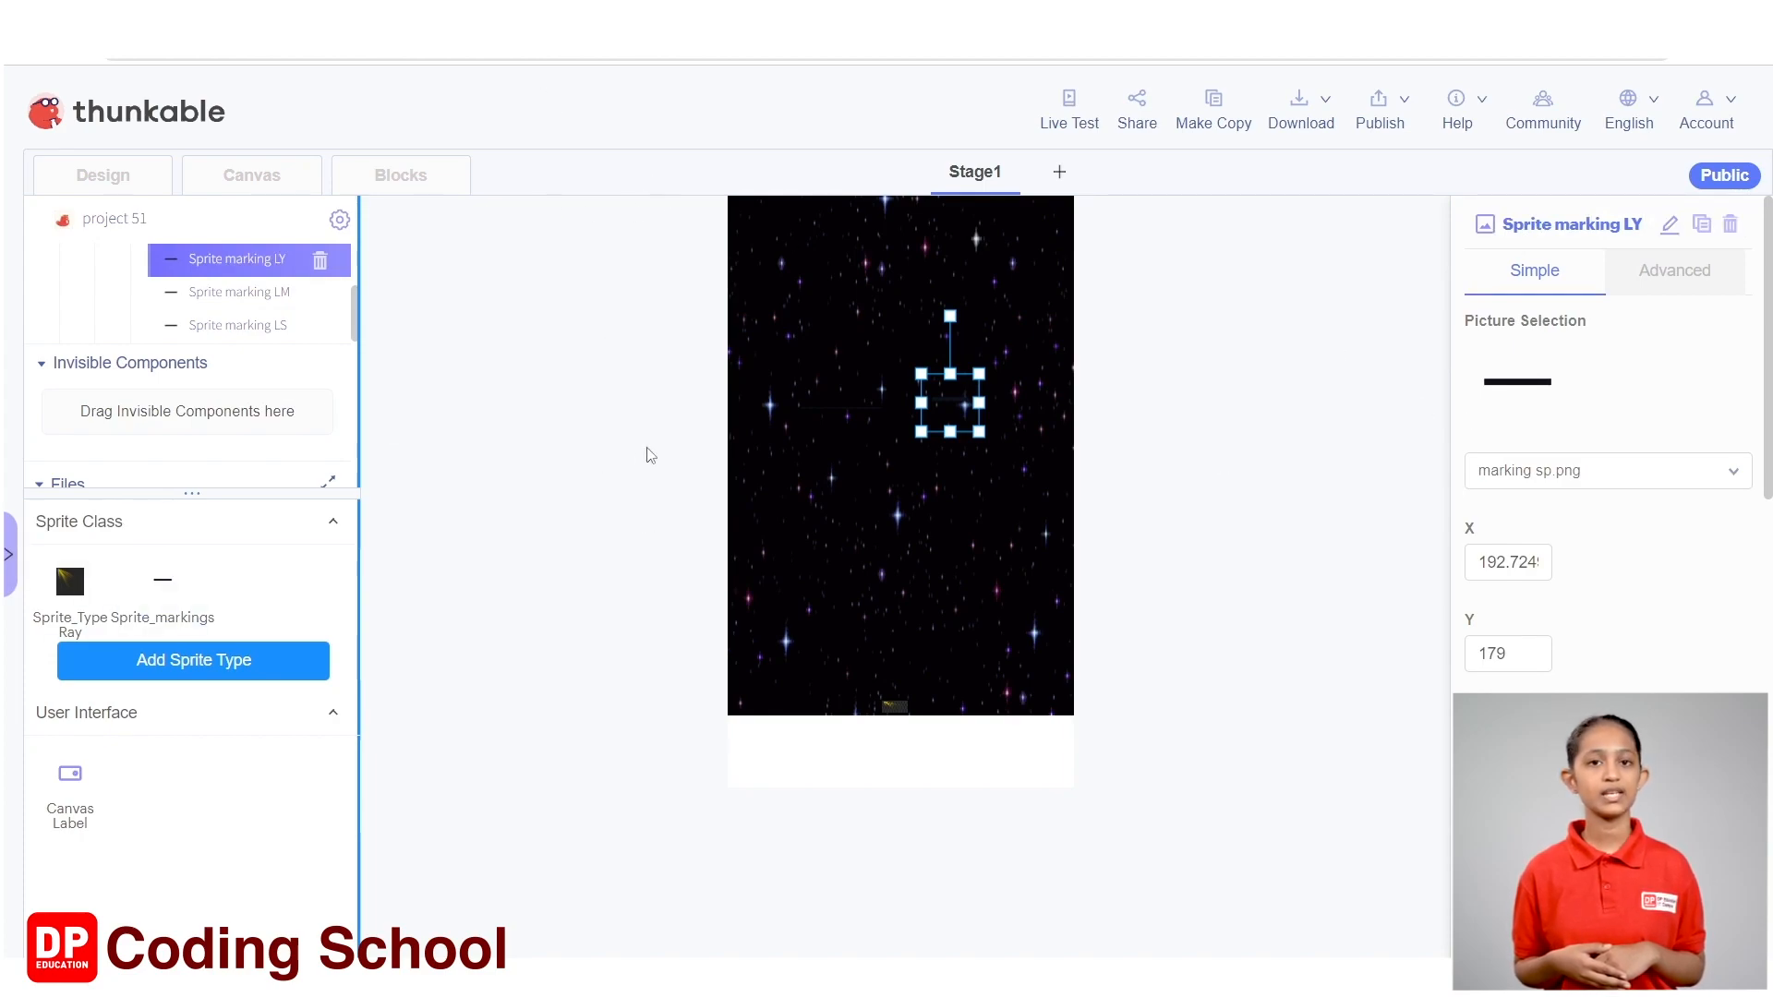
# - Position the Sprite marking LY sprite at X 97 and Y 1.20
pyautogui.scroll(-3, 1666, 467)
pyautogui.click(1478, 290)
pyautogui.moveTo(1478, 291); pyautogui.dragTo(1583, 289)
pyautogui.write('97')
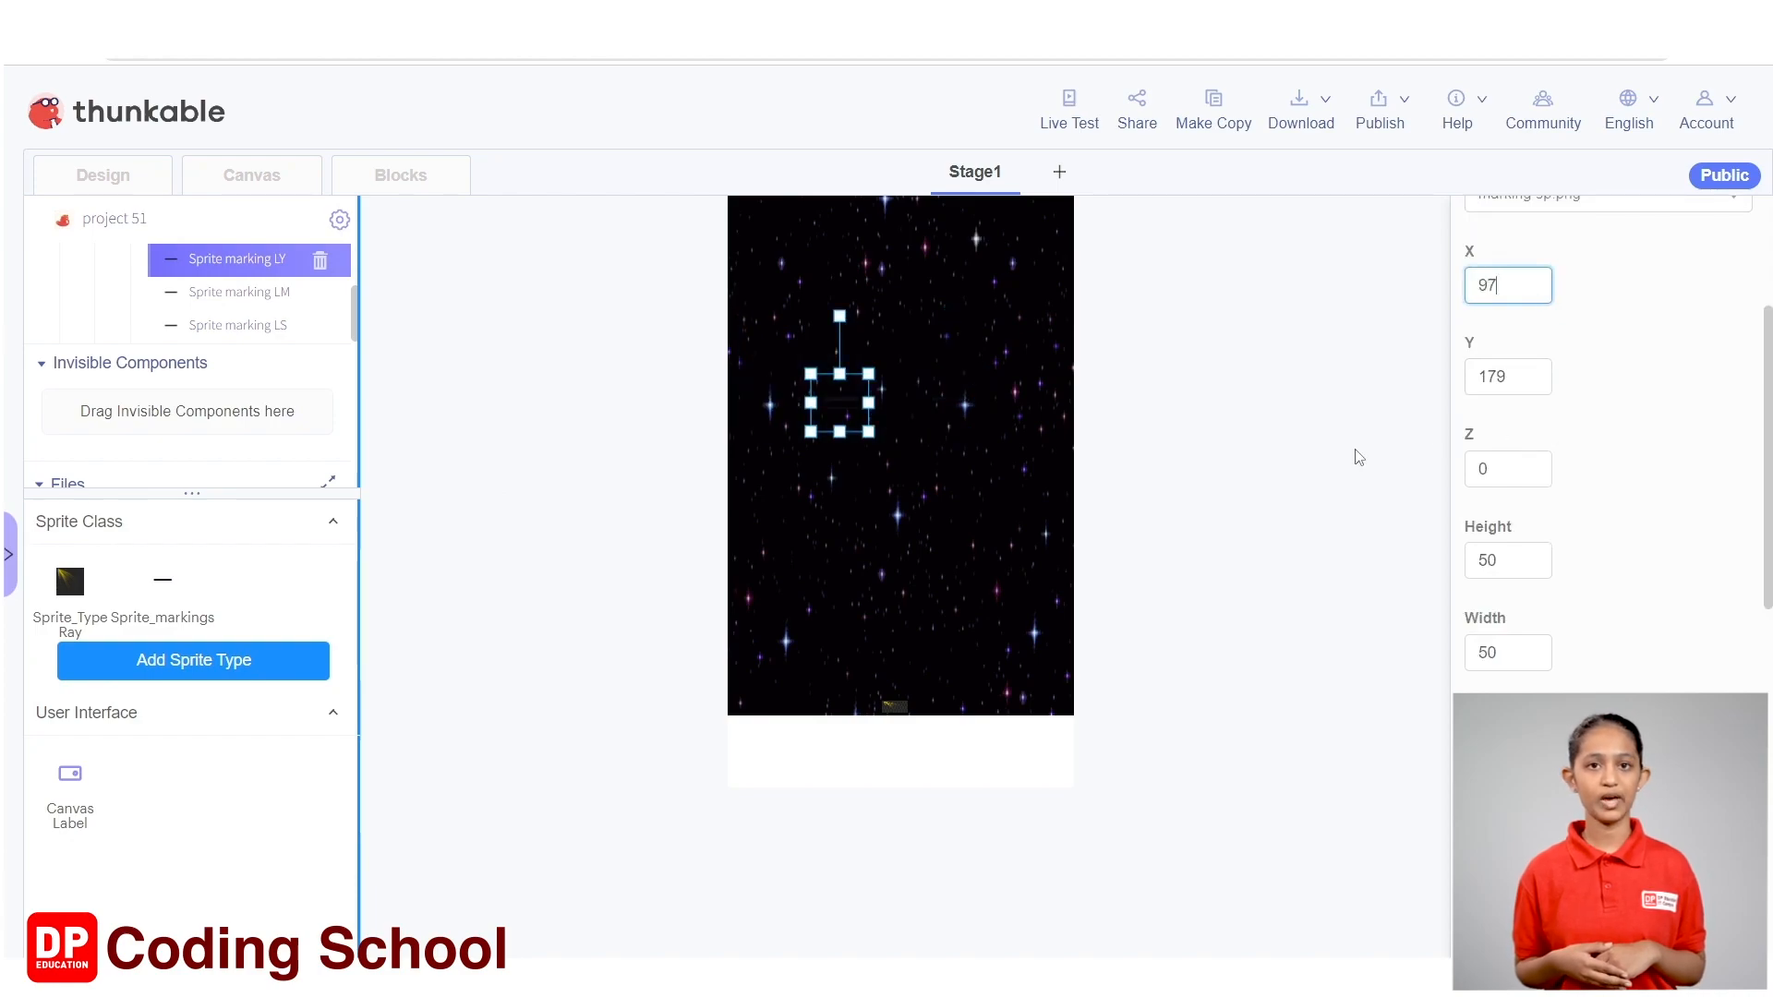
pyautogui.press('Tab')
pyautogui.write('1.2')
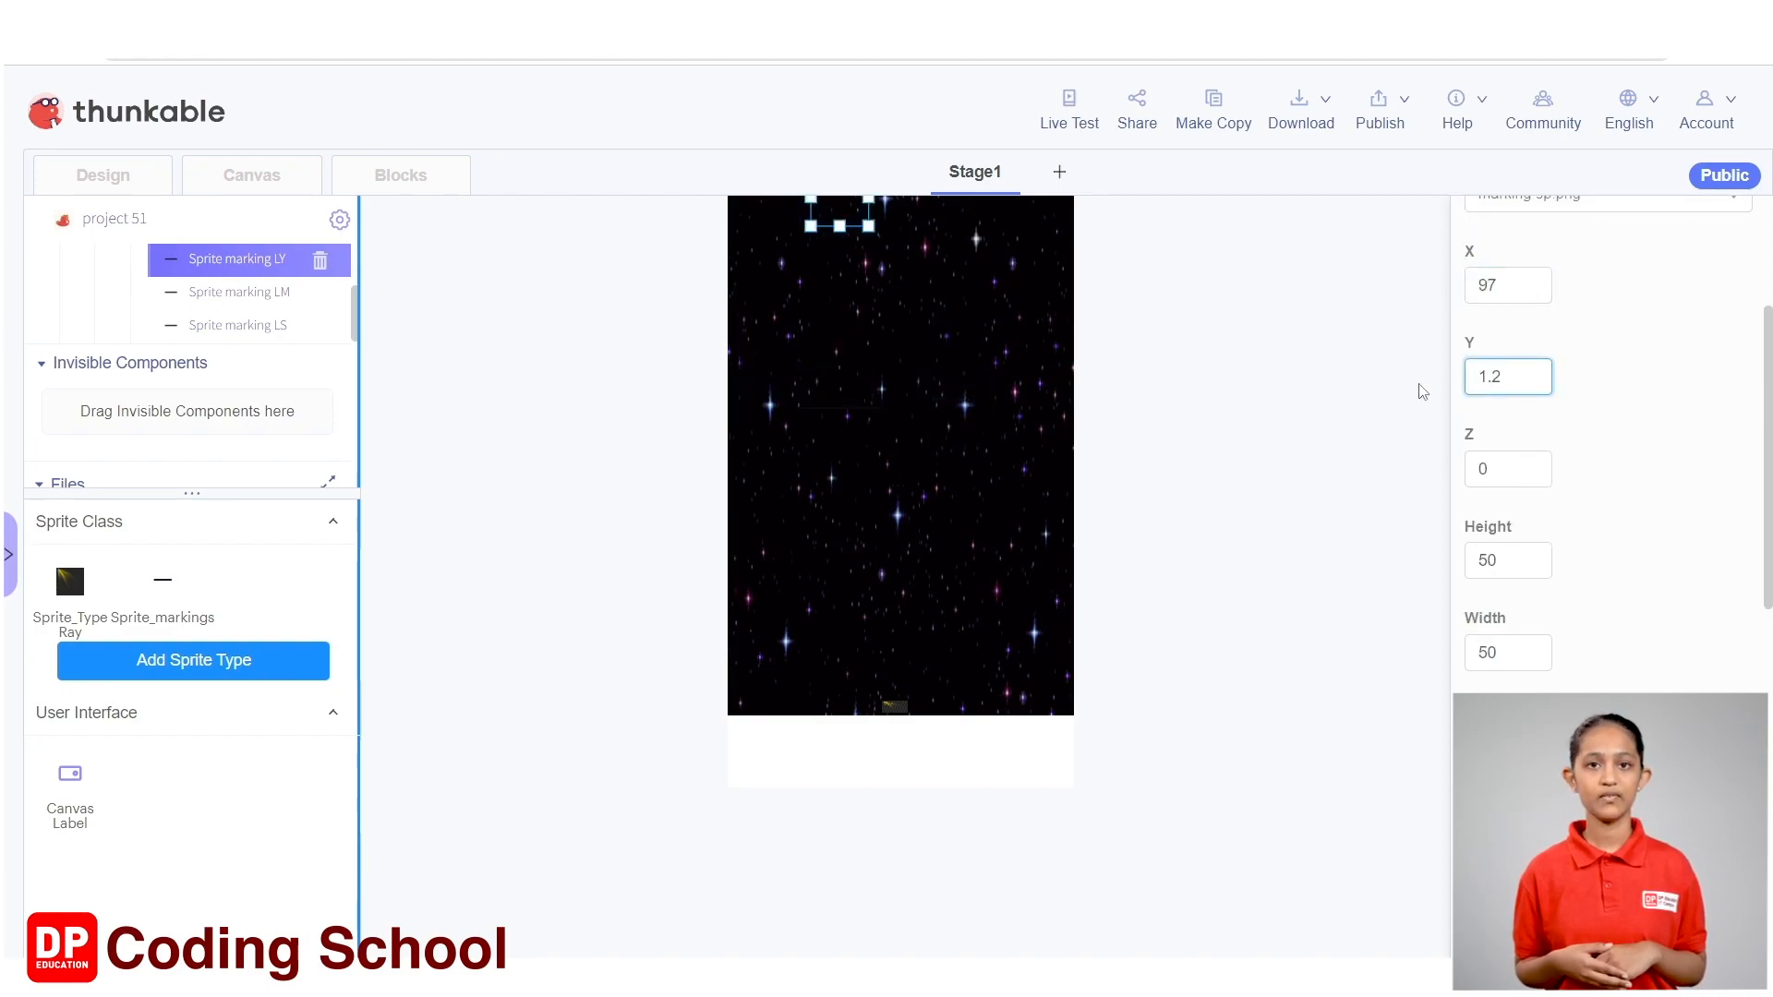
pyautogui.write('0')
# - Resize the Sprite marking LY sprite to a height of 7 and a width of 109
pyautogui.scroll(-2, 1560, 471)
pyautogui.moveTo(1535, 376); pyautogui.dragTo(1382, 400)
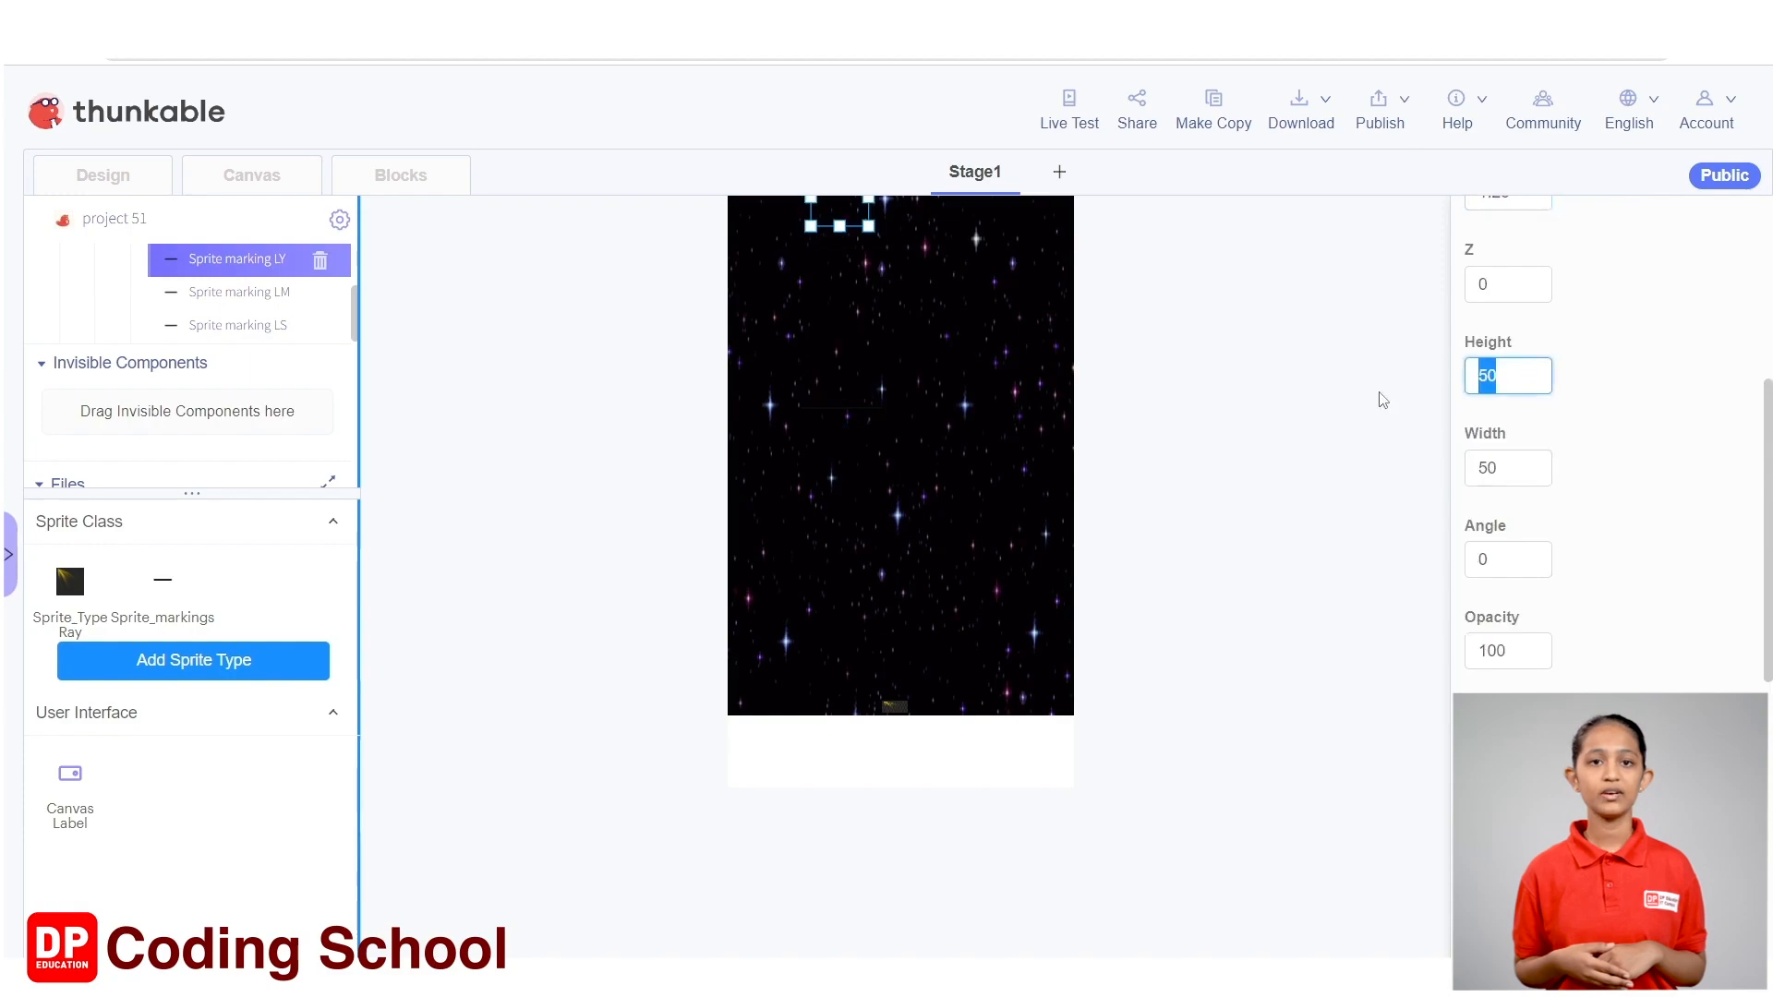
pyautogui.write('7')
pyautogui.press('Tab')
pyautogui.write('109')
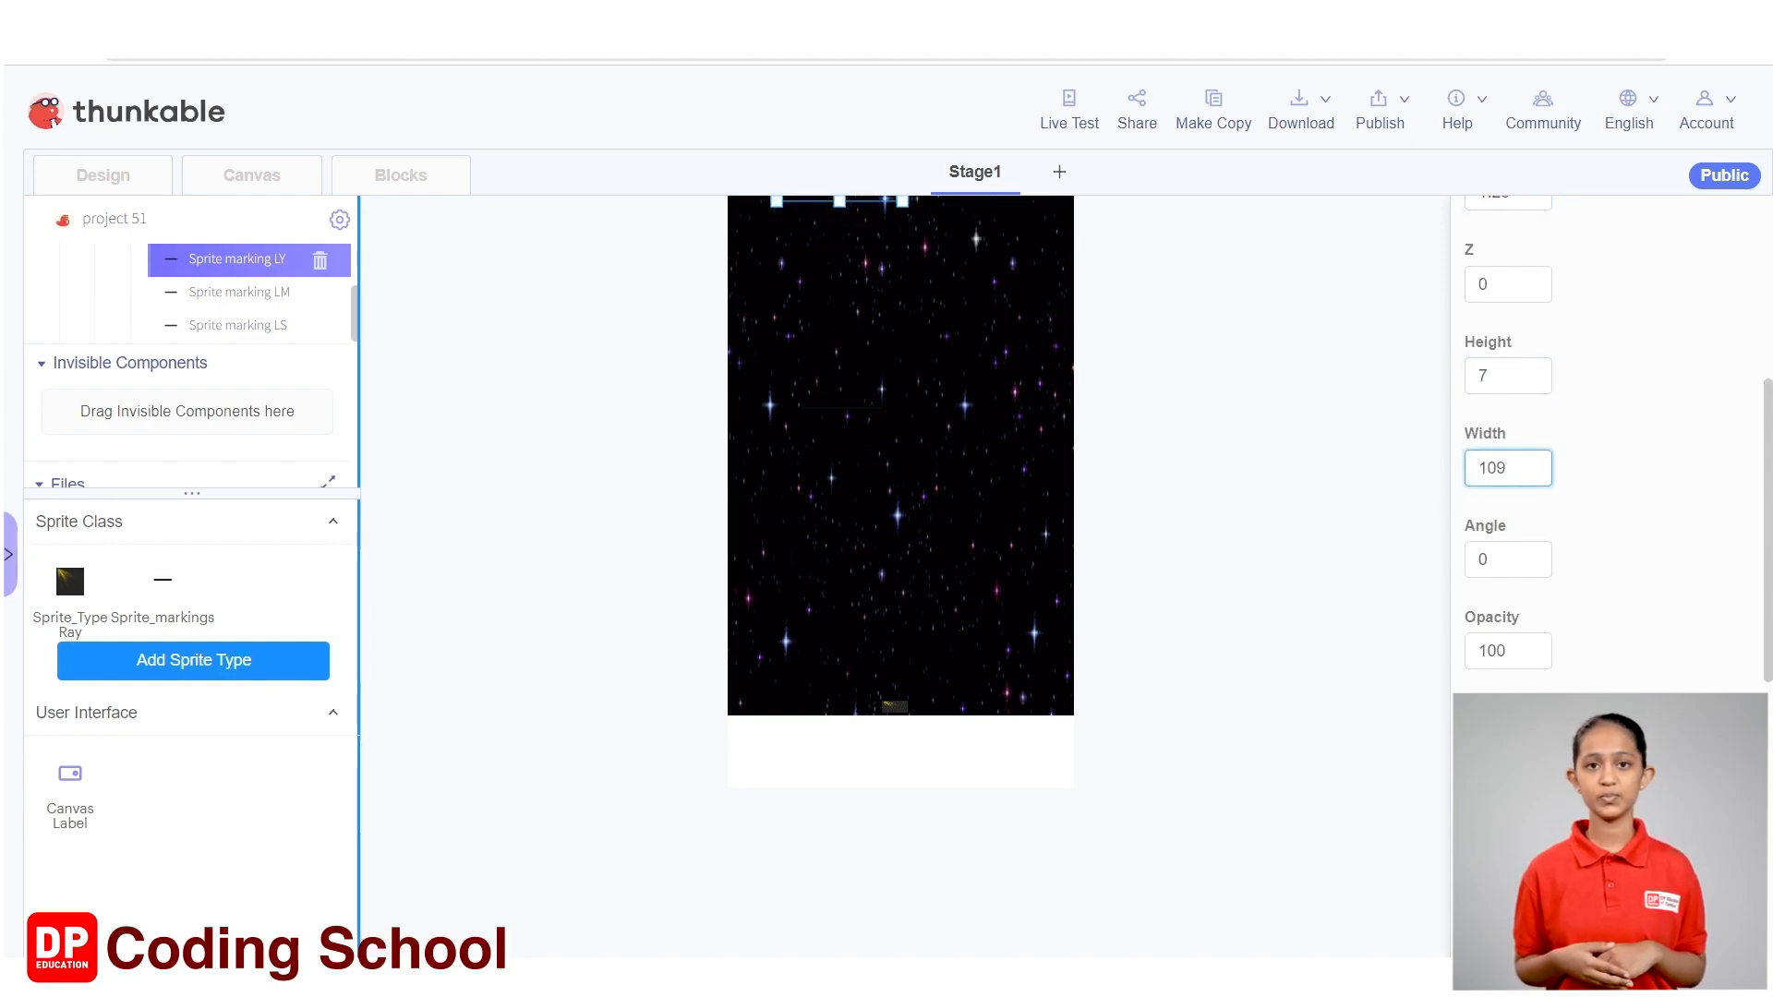
pyautogui.click(1218, 428)
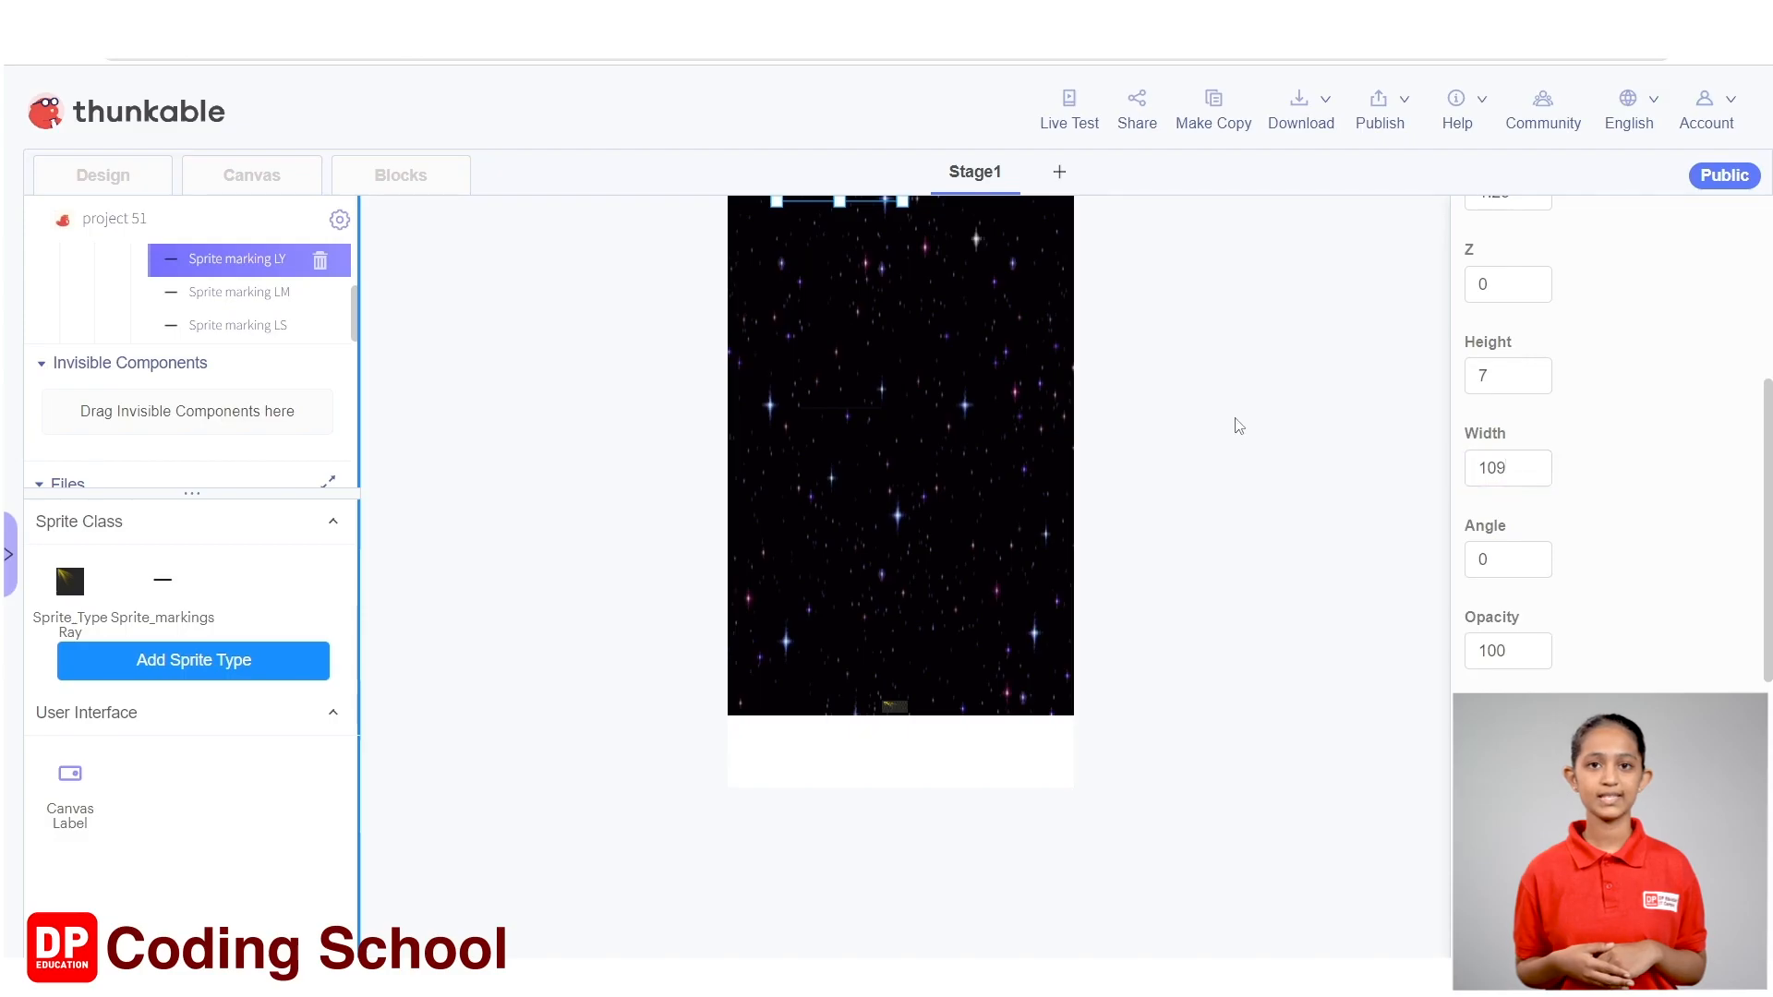